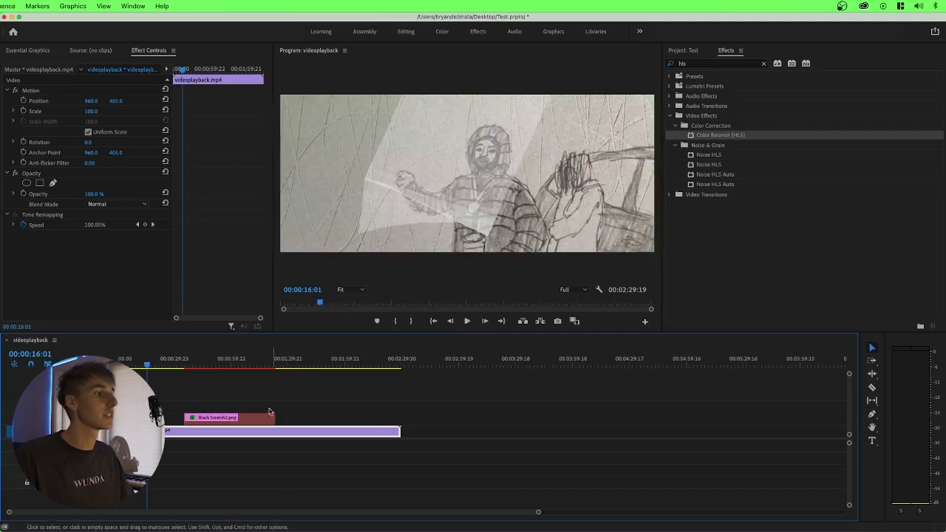
- Play back the sketch and tape-overlay effects around 00:00:15 and 00:00:22 in the videoplayback sequence
{"action": "left_click", "coordinate": [146, 366]}
{"action": "key", "text": "space"}
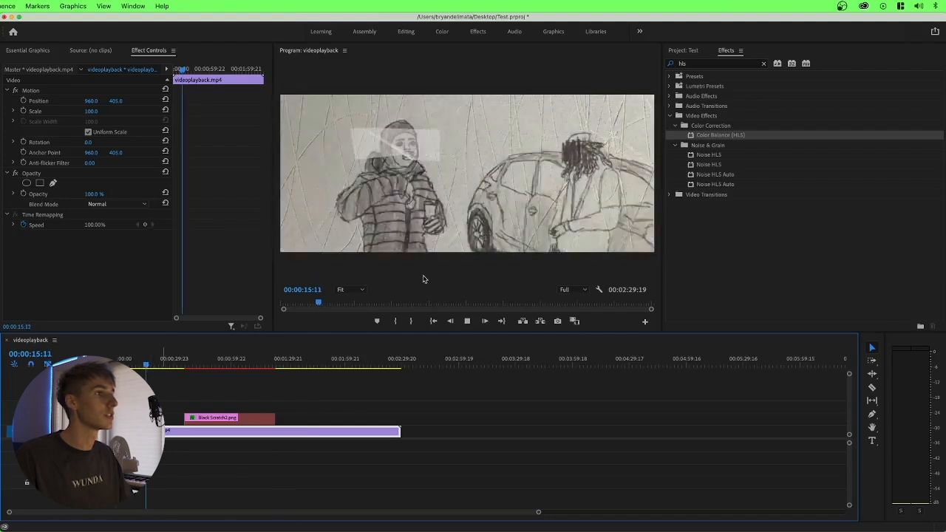
{"action": "key", "text": "space"}
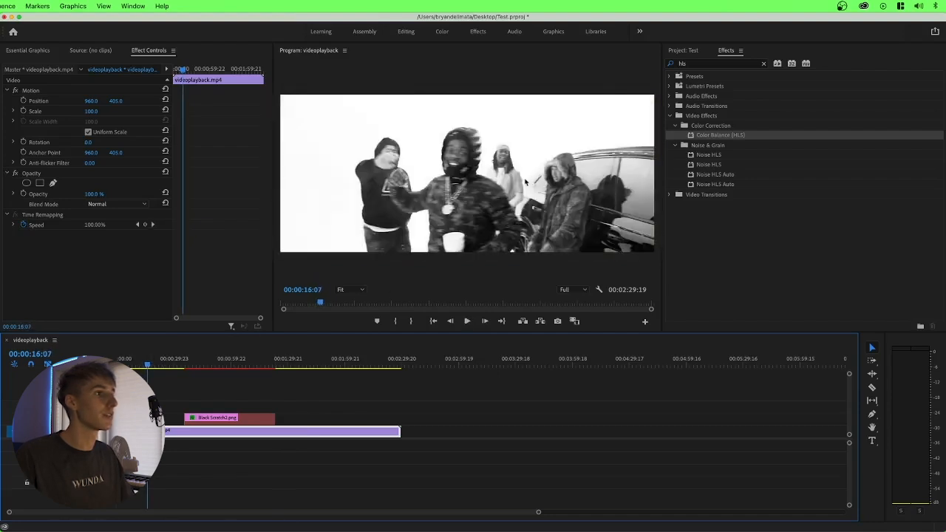
{"action": "left_click", "coordinate": [146, 366]}
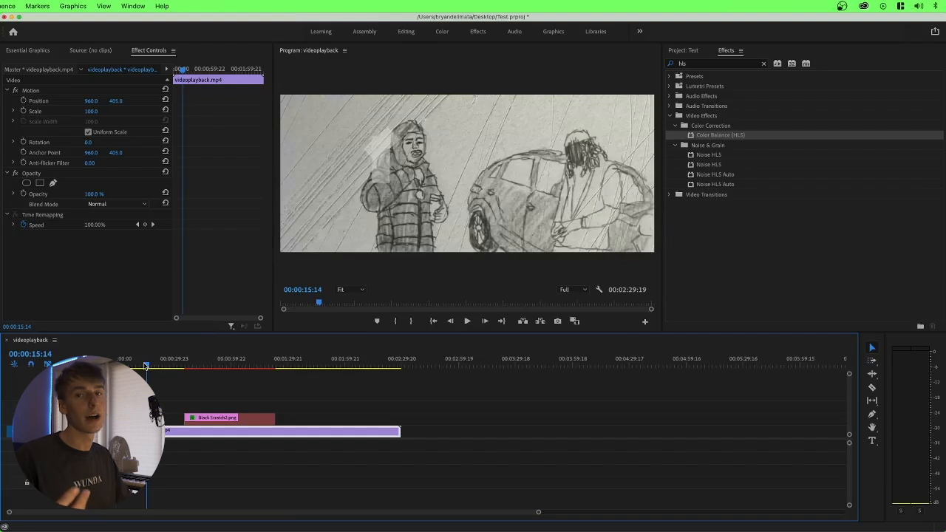
{"action": "left_click", "coordinate": [153, 360]}
{"action": "key", "text": "space"}
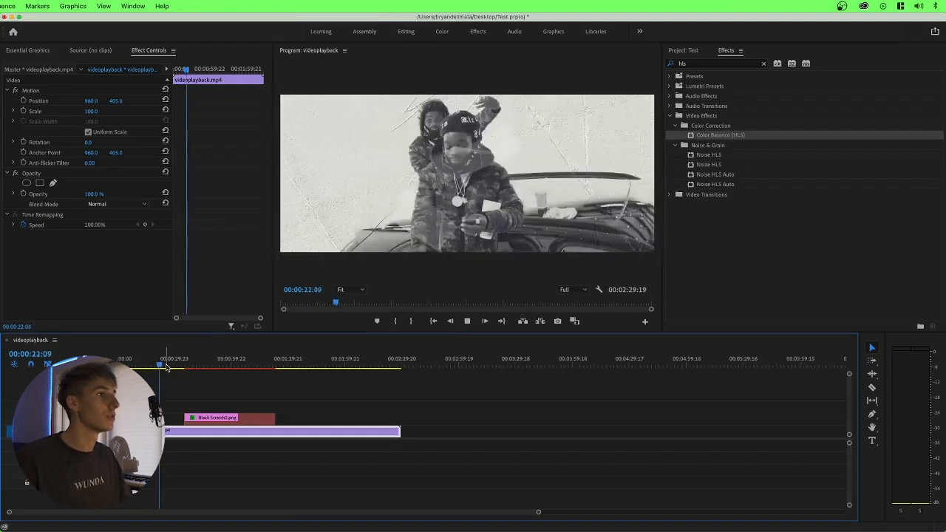
{"action": "key", "text": "space"}
{"action": "left_click_drag", "start_coordinate": [160, 364], "coordinate": [160, 362]}
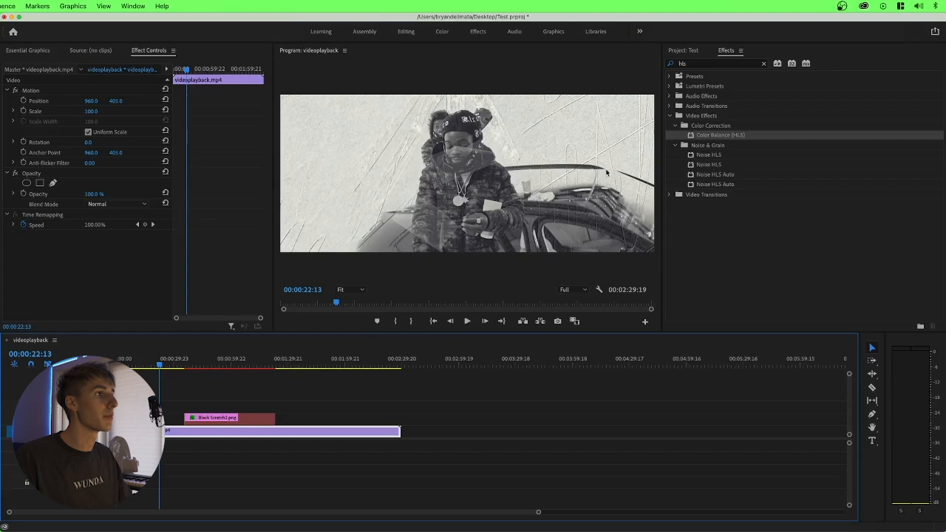
{"action": "key", "text": "space"}
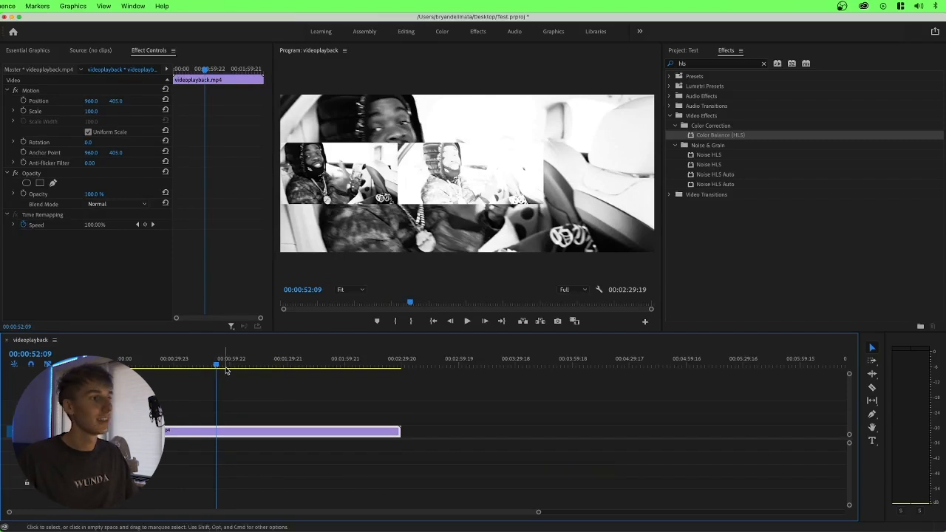
- Go to the shot of the man sitting on the car at 00:00:32:21 and export that frame as a still
{"action": "left_click", "coordinate": [211, 365]}
{"action": "left_click_drag", "start_coordinate": [211, 365], "coordinate": [180, 365]}
{"action": "left_click", "coordinate": [557, 321]}
{"action": "left_click", "coordinate": [546, 314]}
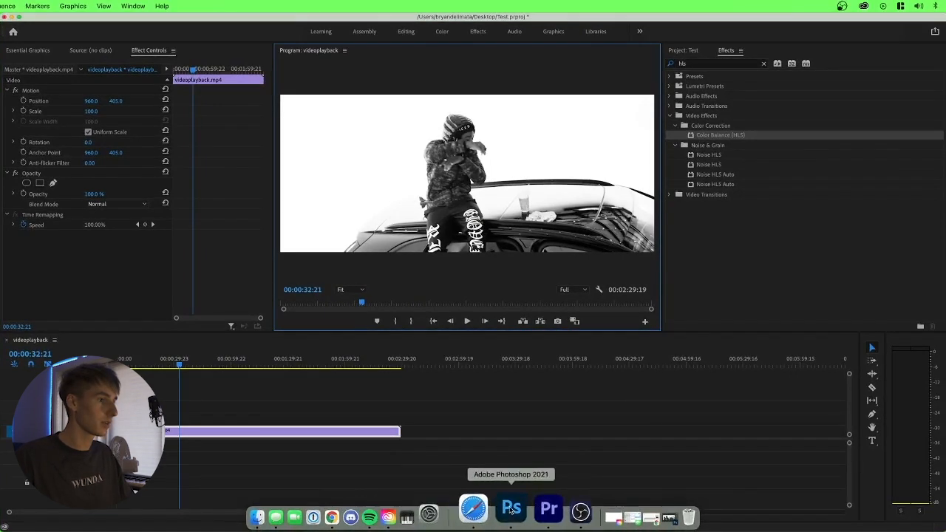
- Switch to Photoshop, place the exported videoplayback.00_00_32_21.Still003.png into the open document, and hide the Still002 layer
{"action": "left_click", "coordinate": [509, 508]}
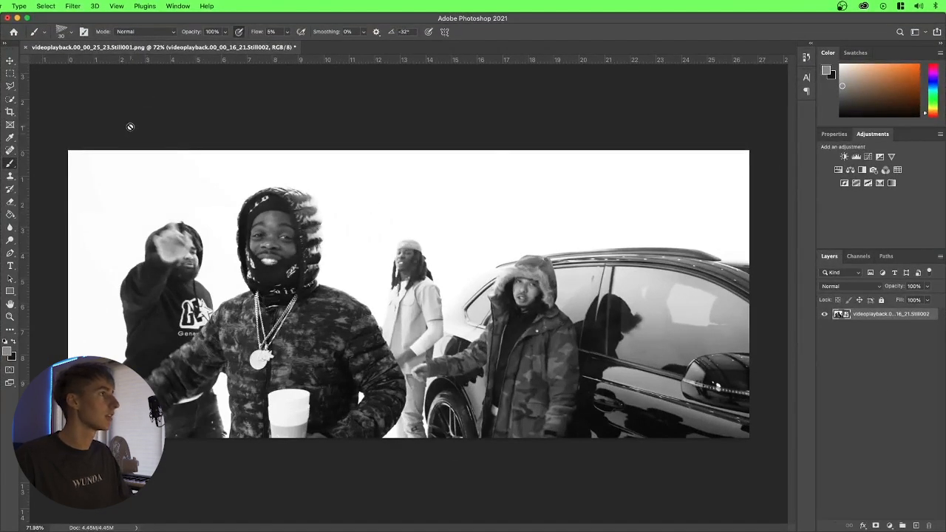
{"action": "left_click", "coordinate": [329, 237]}
{"action": "left_click", "coordinate": [502, 218]}
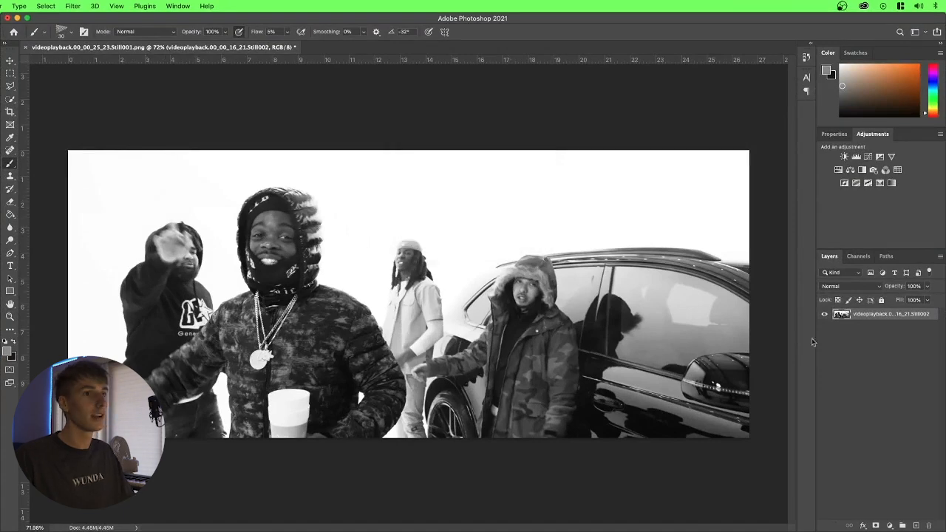
{"action": "scroll", "coordinate": [185, 388], "scroll_direction": "up", "scroll_amount": 3}
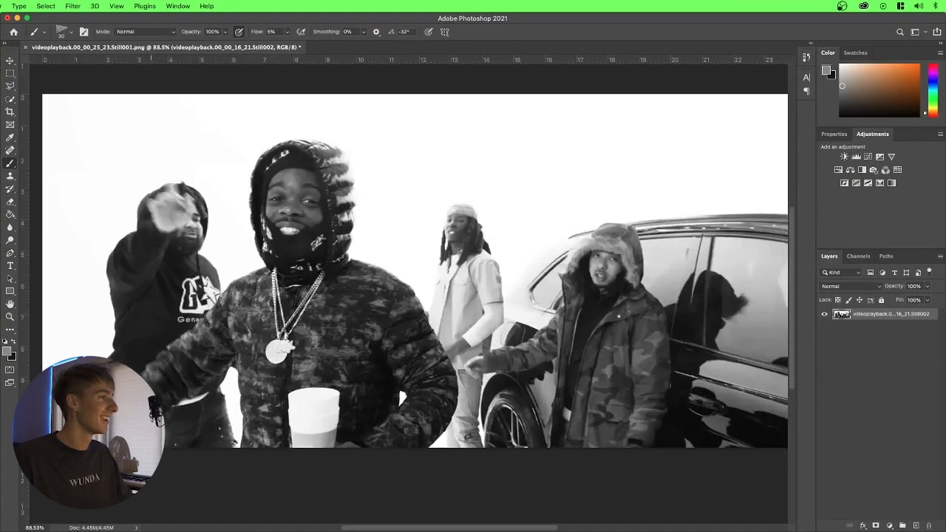
{"action": "scroll", "coordinate": [185, 388], "scroll_direction": "down", "scroll_amount": 1}
{"action": "key", "text": "super+Tab"}
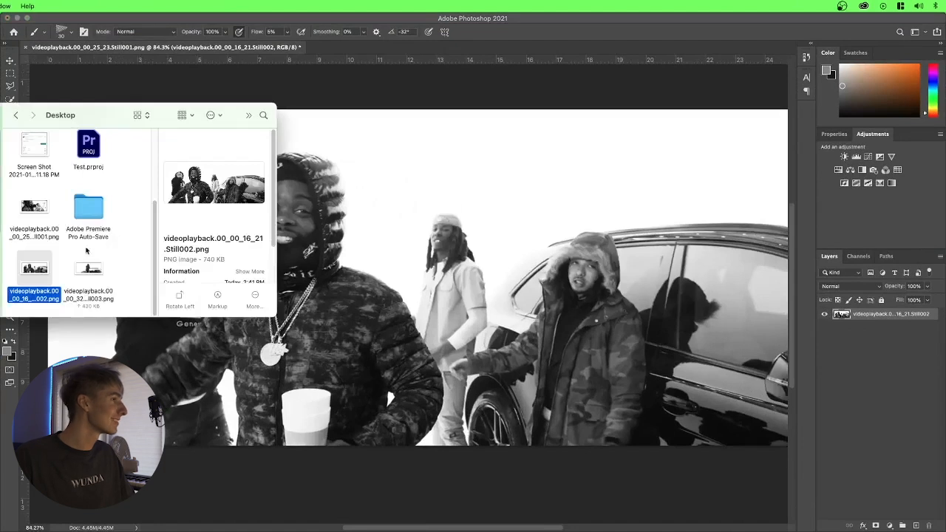
{"action": "left_click", "coordinate": [108, 275]}
{"action": "left_click_drag", "start_coordinate": [89, 269], "coordinate": [473, 317]}
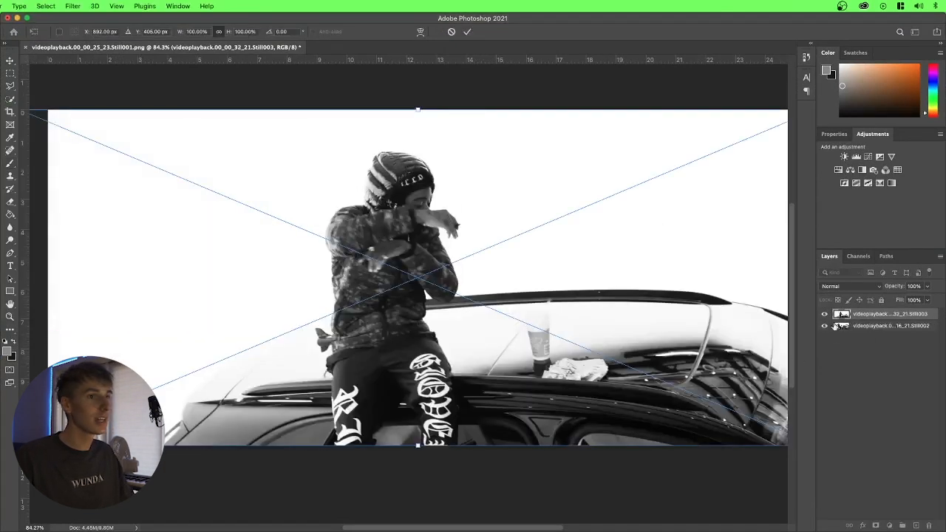
{"action": "left_click", "coordinate": [825, 326]}
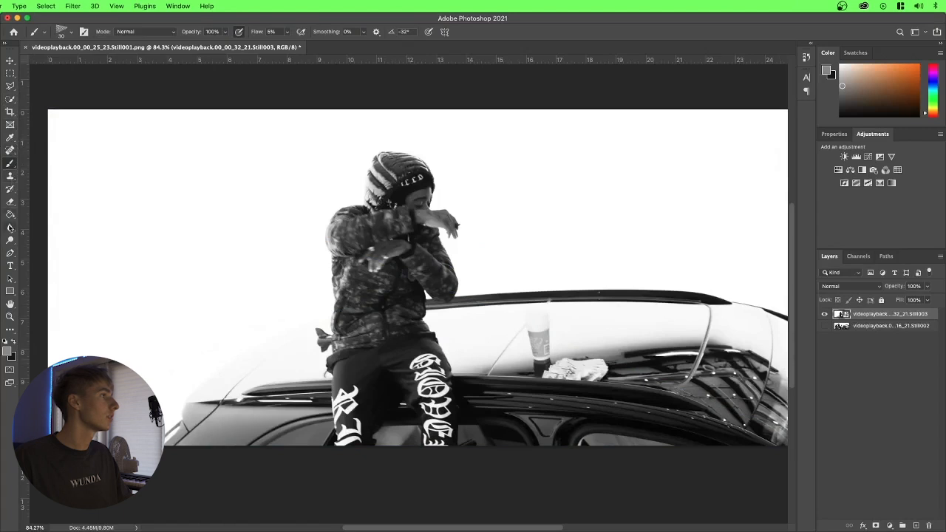
- Trace the man's full outline with the Pen tool and convert the closed path into a selection
{"action": "left_click", "coordinate": [10, 253]}
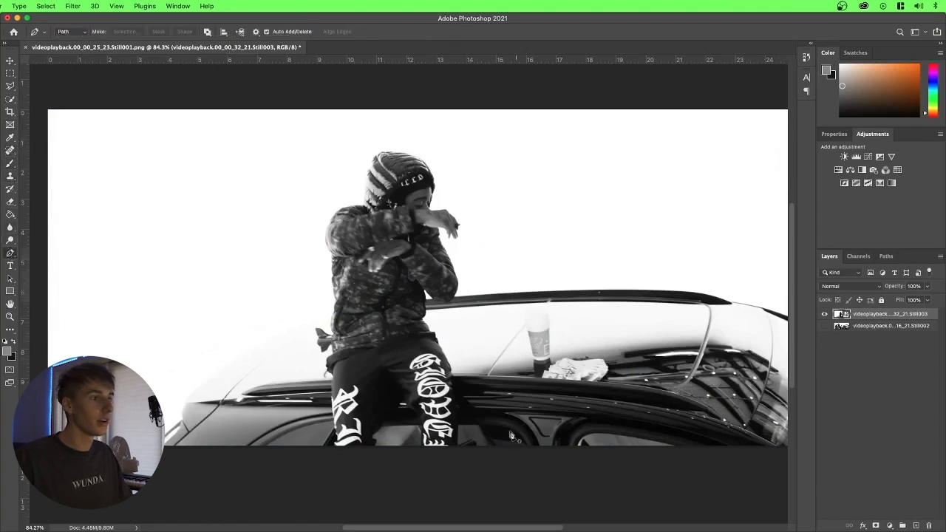
{"action": "scroll", "coordinate": [445, 458], "scroll_direction": "up", "scroll_amount": 2}
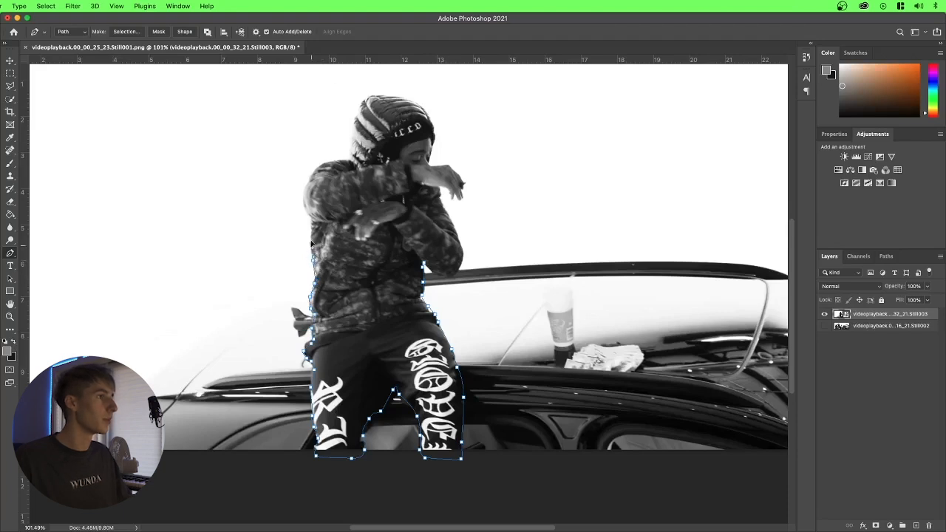
{"action": "left_click", "coordinate": [314, 174]}
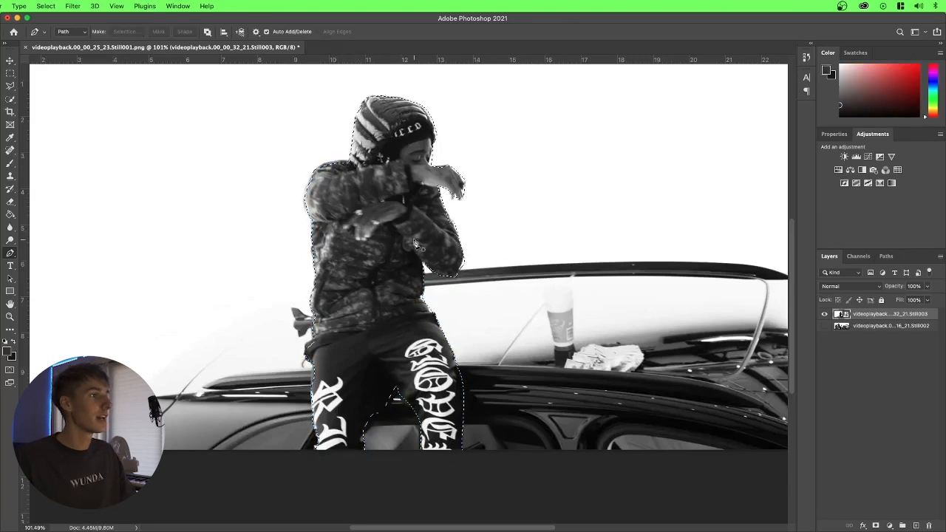
- Copy the selected man to a new layer and hide the original Still003 layer
{"action": "right_click", "coordinate": [414, 237]}
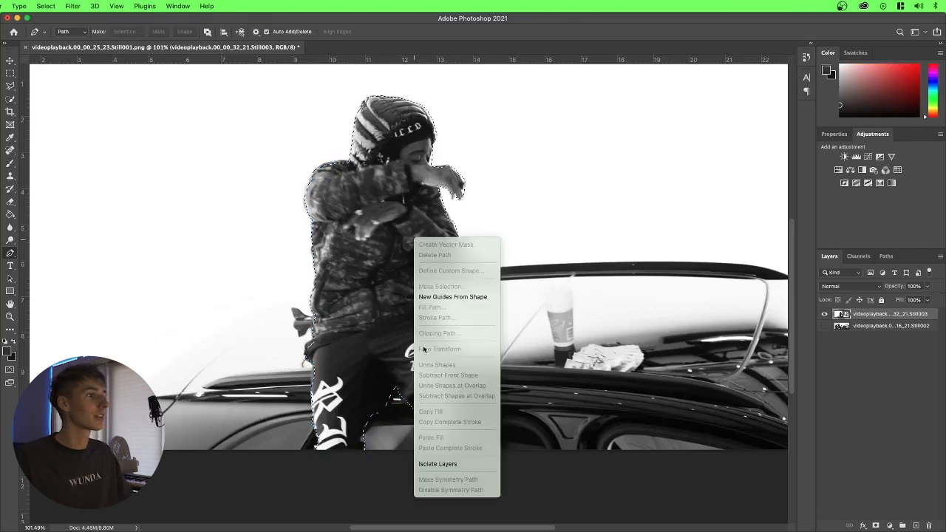
{"action": "left_click", "coordinate": [396, 279]}
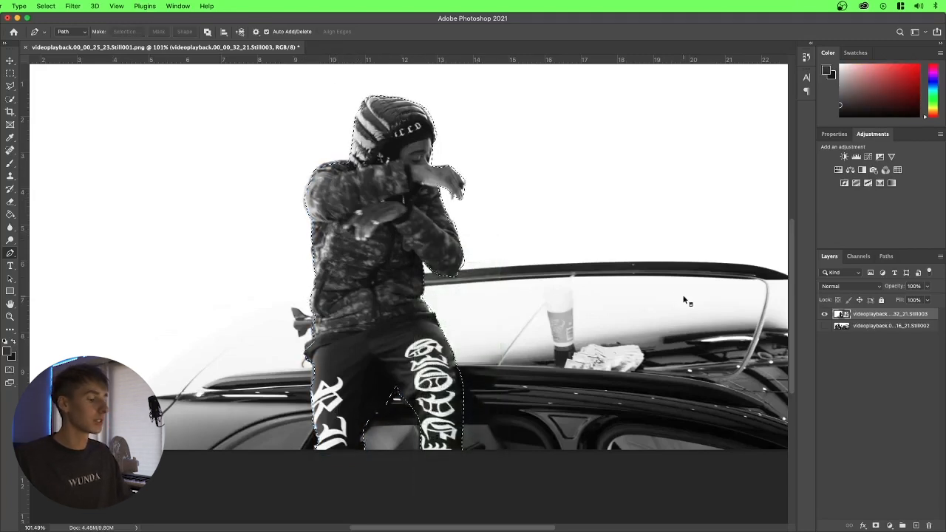
{"action": "key", "text": "super+j"}
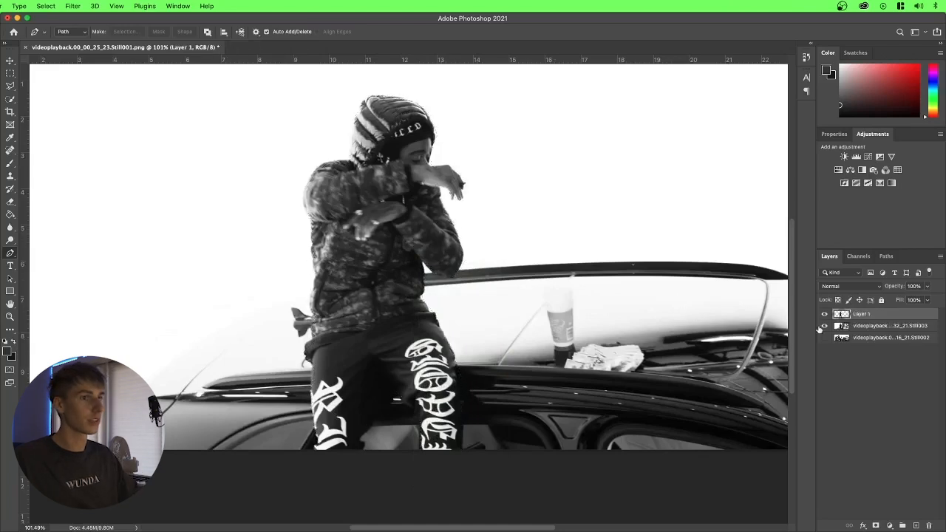
{"action": "left_click", "coordinate": [824, 326]}
- Switch to Finder and browse to the Tape folder of texture assets
{"action": "key", "text": "super+Tab"}
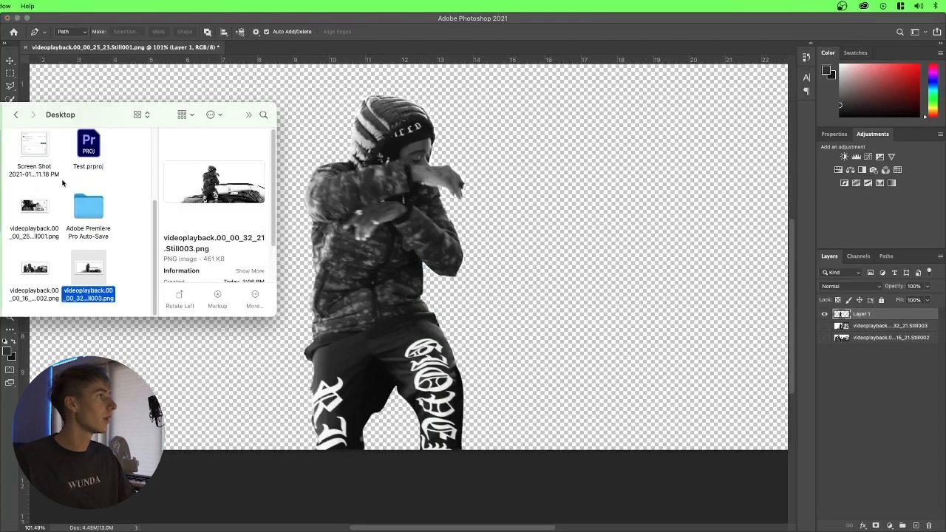
{"action": "double_click", "coordinate": [28, 159]}
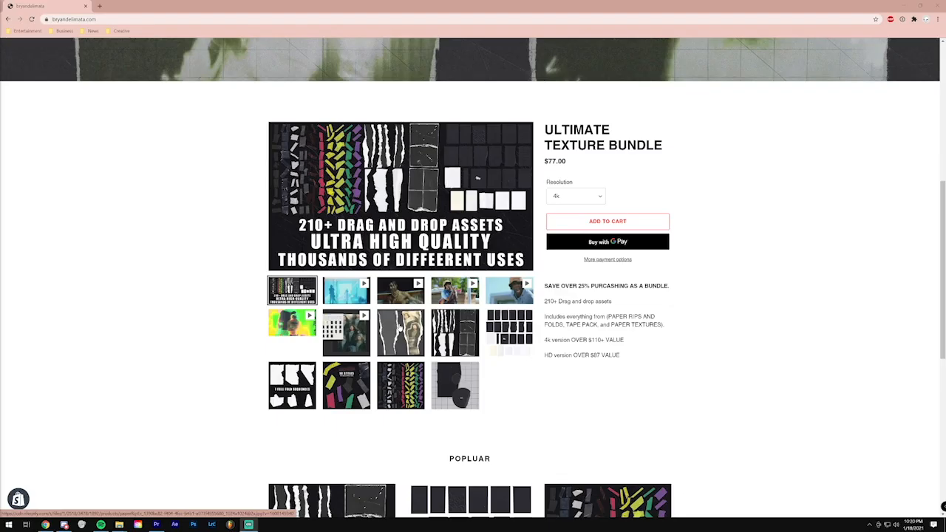
- Preview the sample videos of the Ultimate Texture Bundle on its store page
{"action": "scroll", "coordinate": [478, 177], "scroll_direction": "down", "scroll_amount": 1}
{"action": "left_click", "coordinate": [350, 255]}
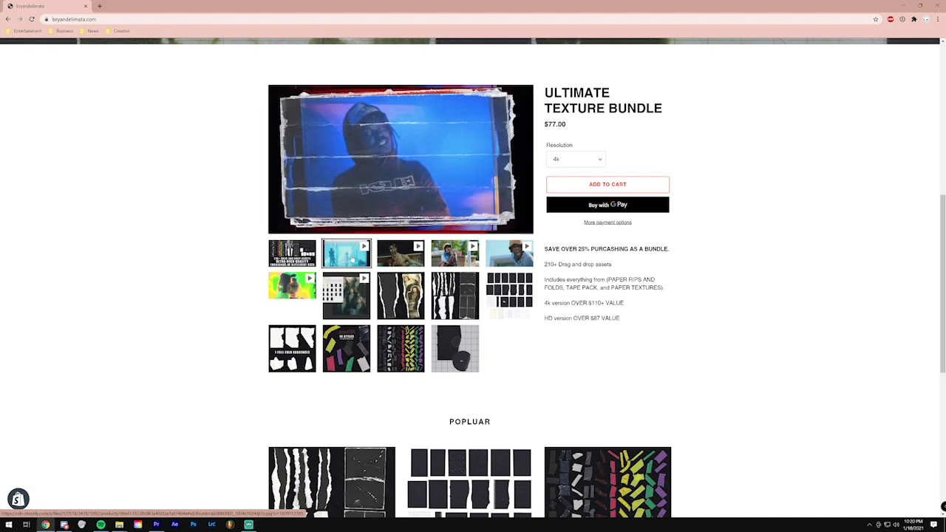
{"action": "left_click", "coordinate": [394, 260]}
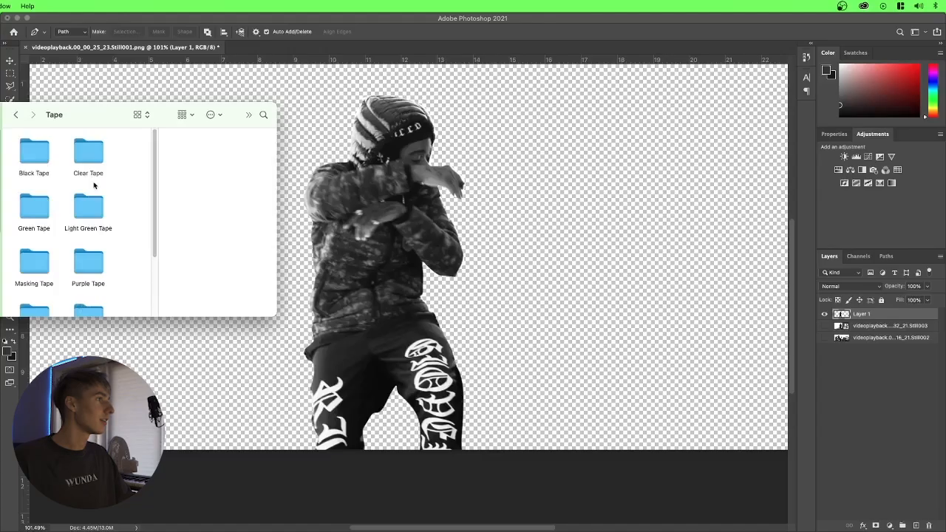
- Place Clear Tape 9.png from the Clear Tape folder over the man's upper arm, scaled to about 4% and rotated about 77°
{"action": "left_click", "coordinate": [88, 148]}
{"action": "double_click", "coordinate": [89, 148]}
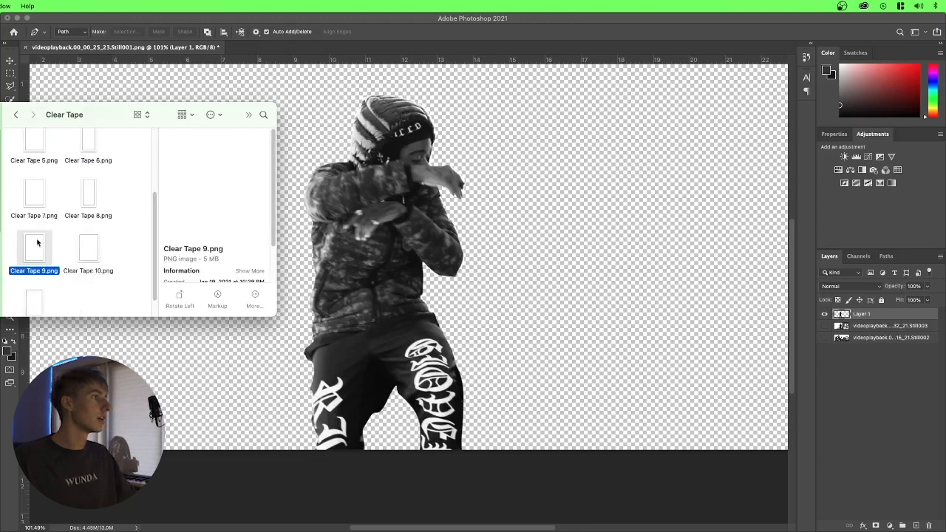
{"action": "left_click_drag", "start_coordinate": [37, 242], "coordinate": [107, 99]}
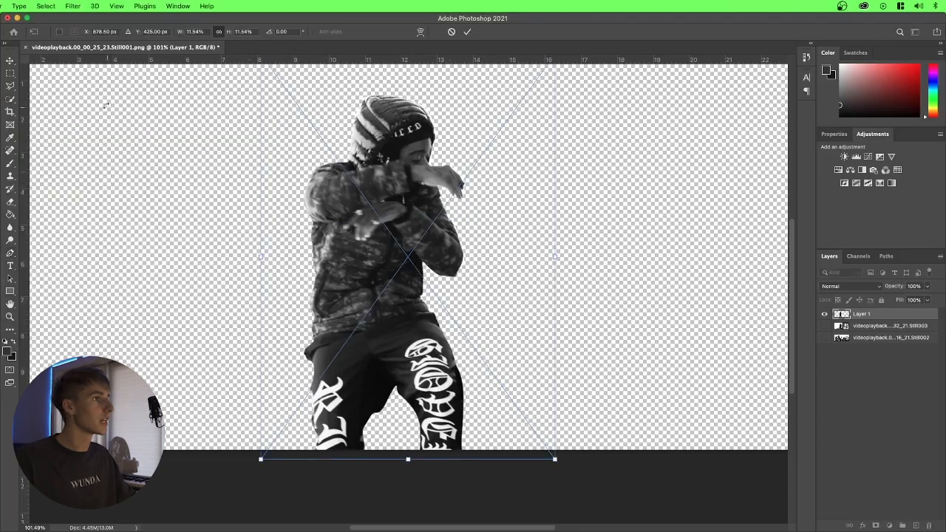
{"action": "left_click_drag", "start_coordinate": [554, 258], "coordinate": [480, 247]}
{"action": "left_click_drag", "start_coordinate": [349, 205], "coordinate": [352, 198]}
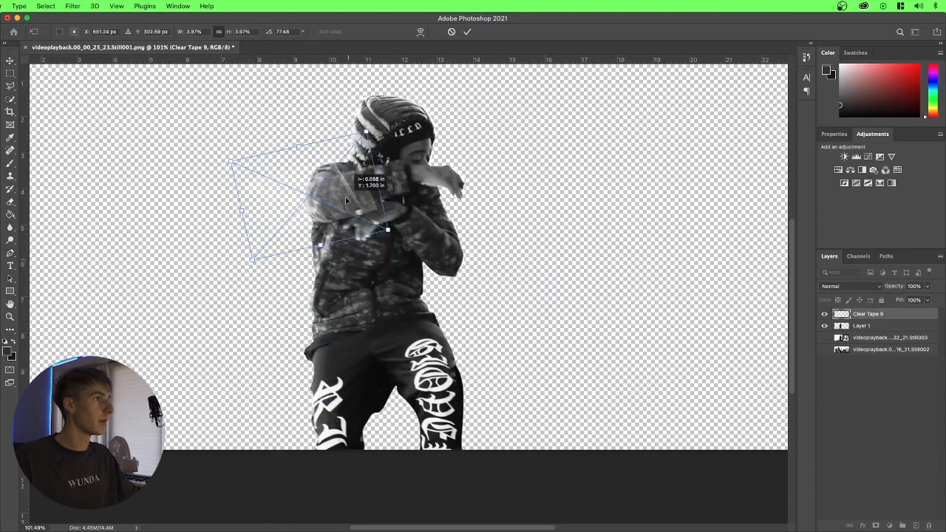
{"action": "key", "text": "Return"}
{"action": "key", "text": "p"}
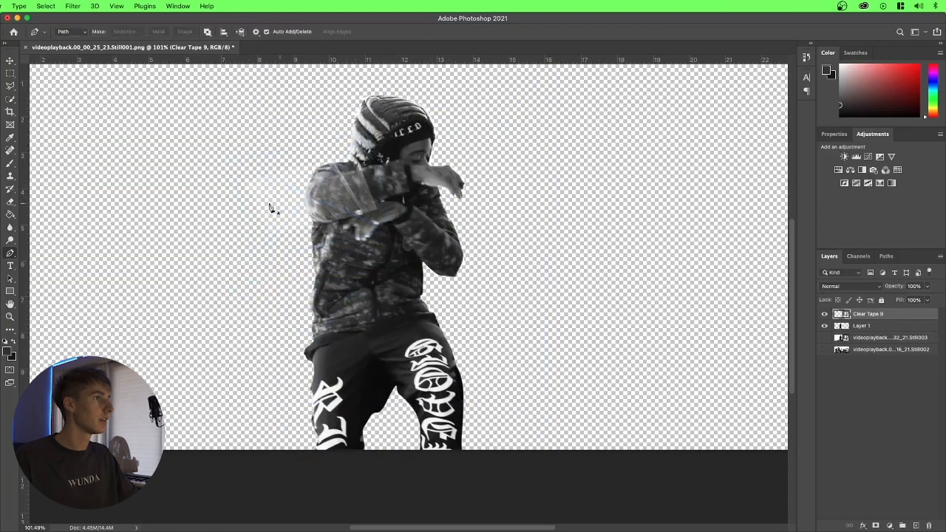
- Place Clear Tape 10 over the man's thigh, scaled to about 3.85% and rotated about 46°
{"action": "key", "text": "super+Tab"}
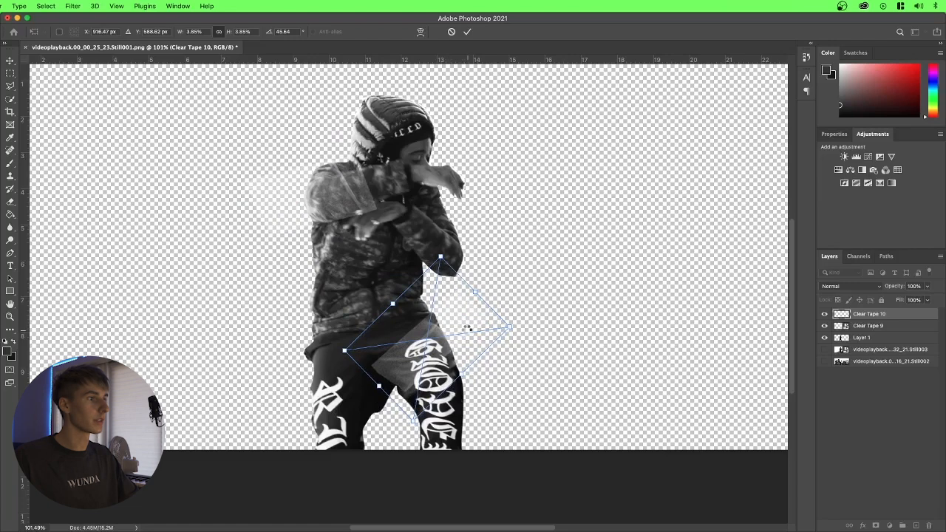
{"action": "key", "text": "Return"}
{"action": "key", "text": "p"}
{"action": "scroll", "coordinate": [576, 323], "scroll_direction": "down", "scroll_amount": 2}
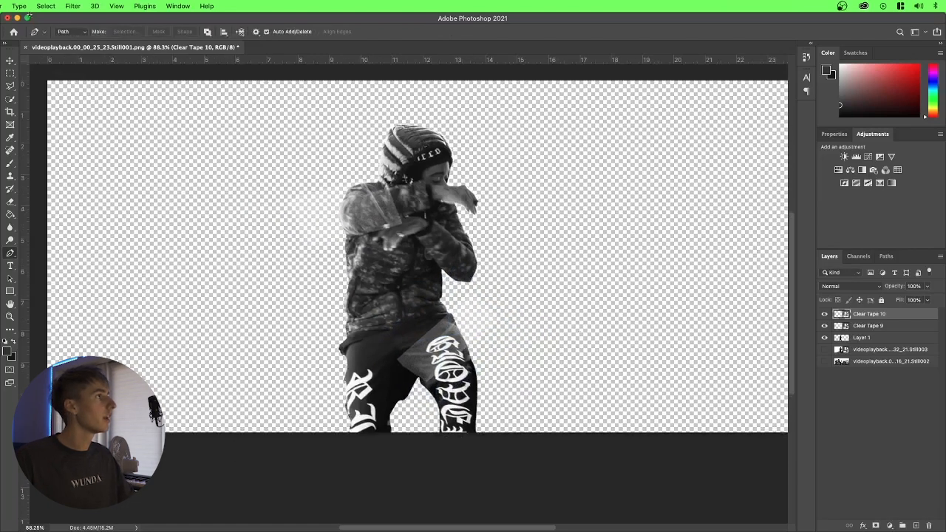
- Save the taped cutout as a PNG named cutout on the Desktop
{"action": "left_click", "coordinate": [1, 6]}
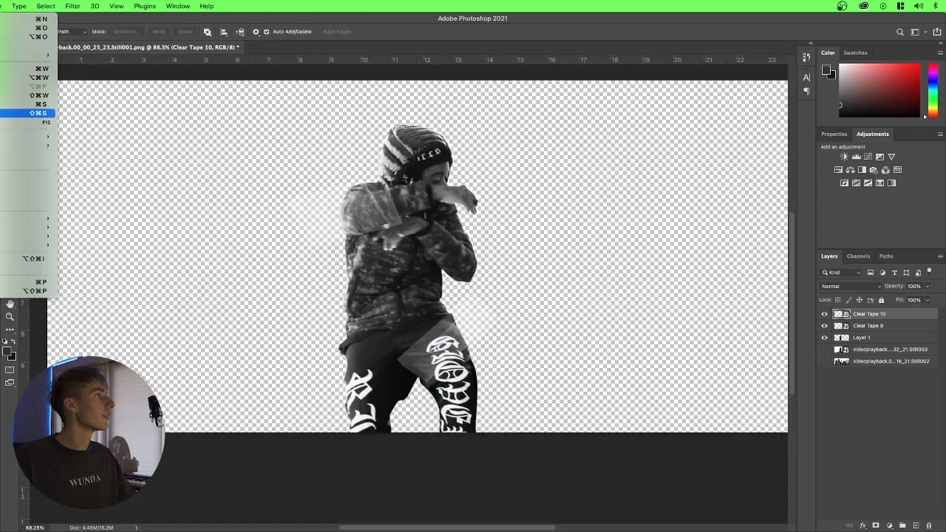
{"action": "left_click", "coordinate": [29, 113]}
{"action": "type", "text": "cutout"}
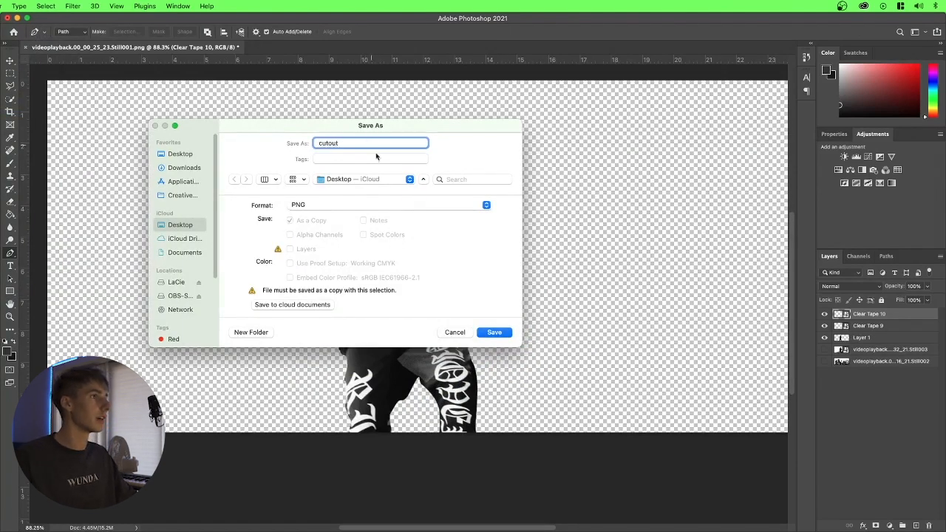
{"action": "left_click", "coordinate": [500, 335]}
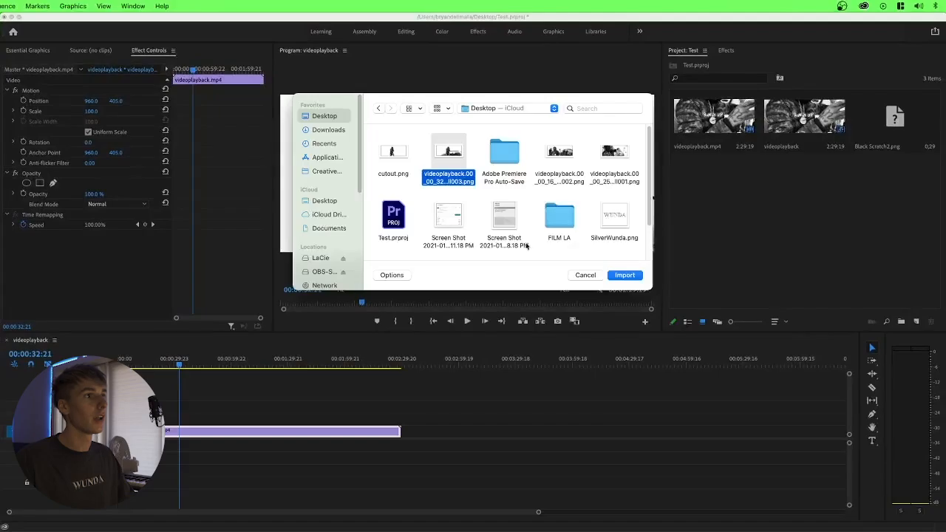
- Switch to Premiere Pro, import cutout.png from the Desktop and put it on the track above the footage
{"action": "double_click", "coordinate": [454, 152]}
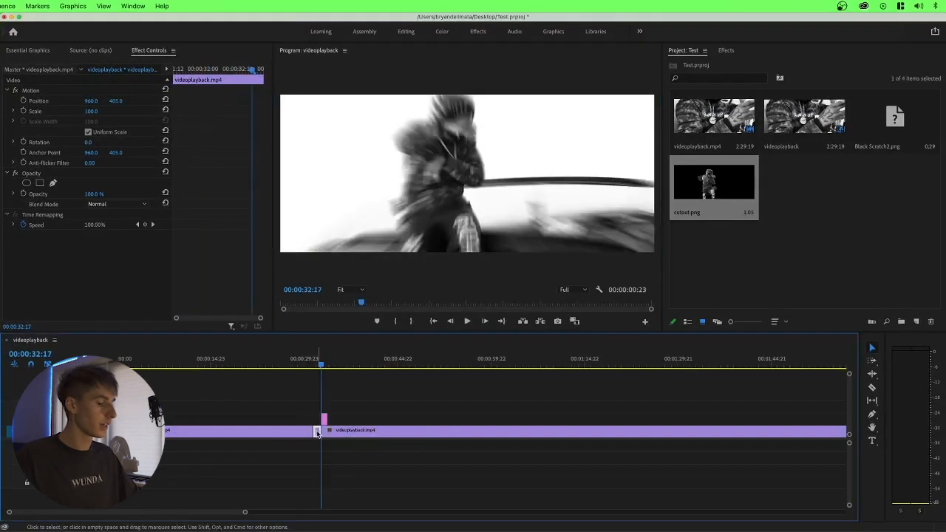
- Remove the short footage segment just before the cutout clip and close the gap on the timeline
{"action": "key", "text": "Delete"}
{"action": "left_click", "coordinate": [317, 434]}
{"action": "key", "text": "Delete"}
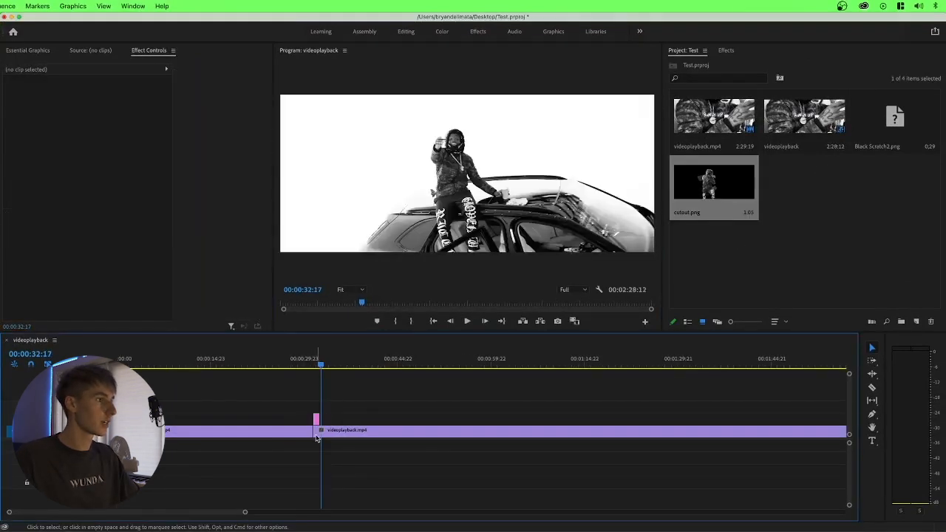
- Move the playhead to the start of the cutout clip, at 00:00:31:14
{"action": "left_click", "coordinate": [313, 365]}
{"action": "key", "text": "Right"}
{"action": "key", "text": "Right"}
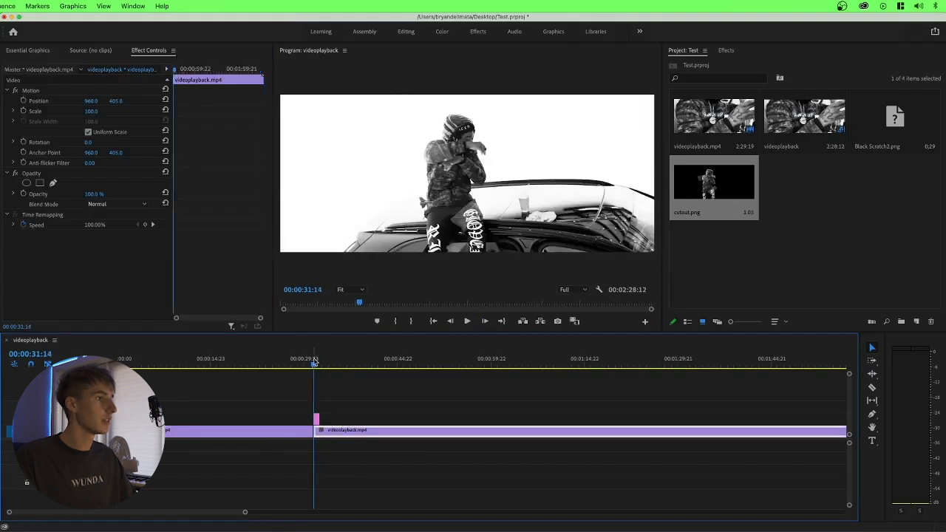
- Extend the start of the cutout clip back over the preceding footage to 00:00:30:18 and move it up one track
{"action": "left_click", "coordinate": [455, 321]}
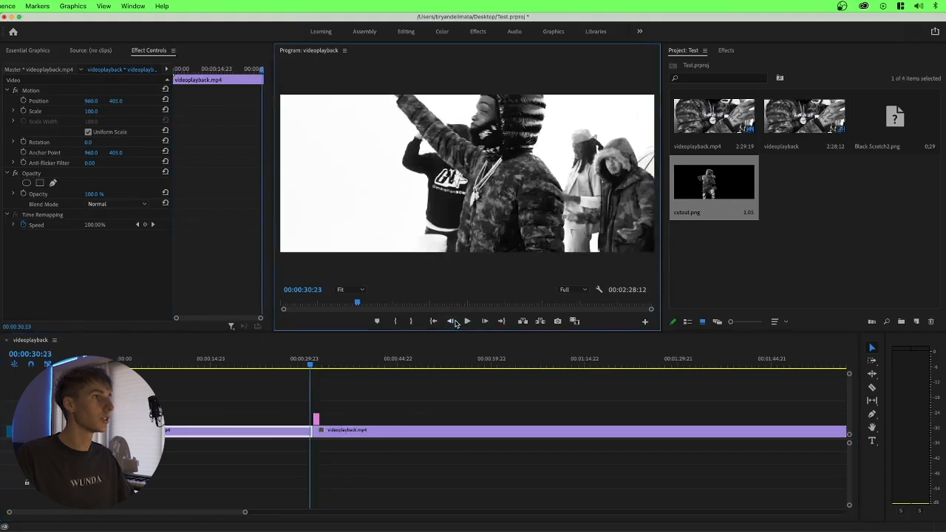
{"action": "left_click", "coordinate": [453, 321]}
{"action": "left_click_drag", "start_coordinate": [314, 418], "coordinate": [309, 419]}
{"action": "left_click_drag", "start_coordinate": [312, 367], "coordinate": [315, 366]}
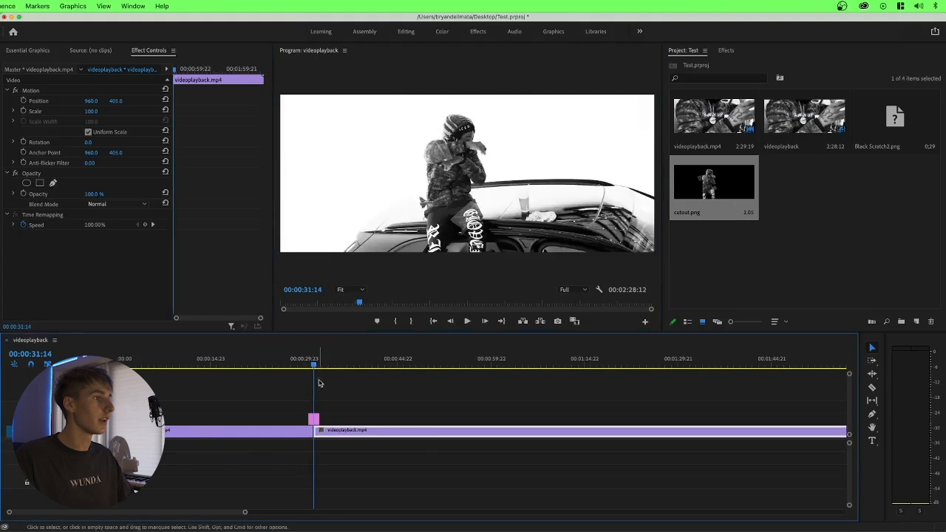
{"action": "left_click", "coordinate": [485, 321]}
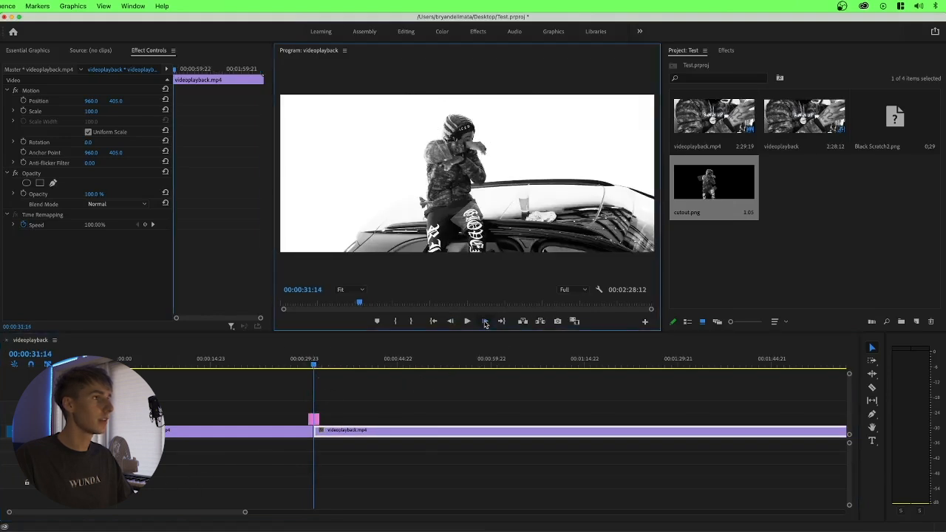
{"action": "key", "text": "="}
{"action": "left_click_drag", "start_coordinate": [486, 421], "coordinate": [479, 422]}
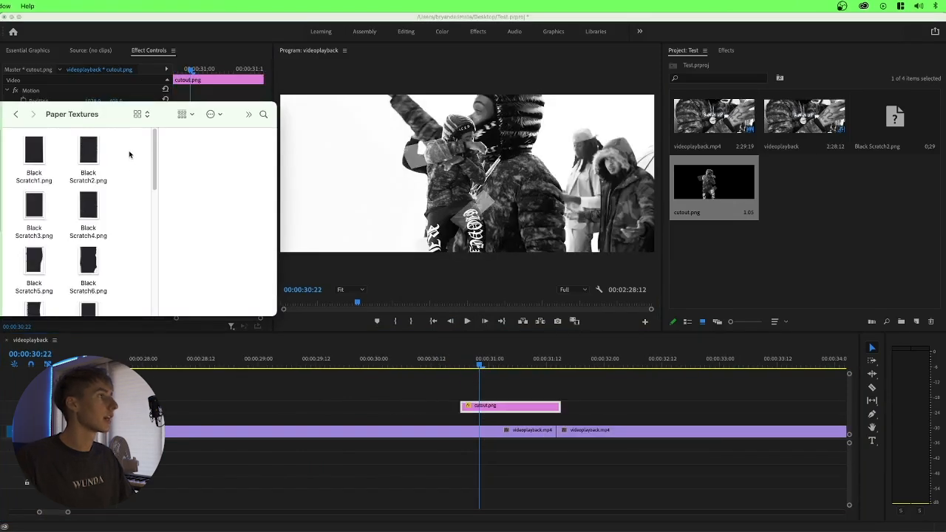
- Import Black Scratch1.png to Black Scratch4.png from the Paper Textures folder and place Black Scratch2.png directly beneath the cutout clip, aligned to its start
{"action": "left_click_drag", "start_coordinate": [129, 155], "coordinate": [802, 223]}
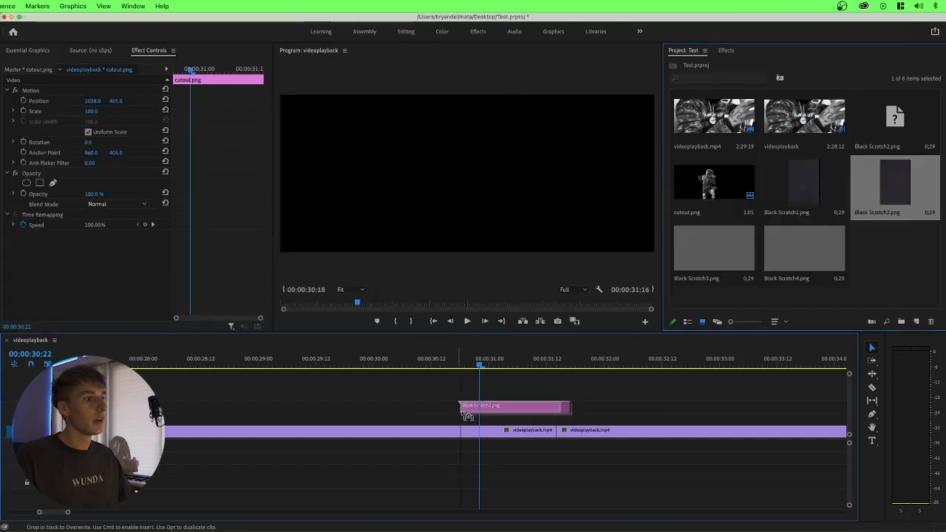
{"action": "left_click_drag", "start_coordinate": [468, 412], "coordinate": [464, 420]}
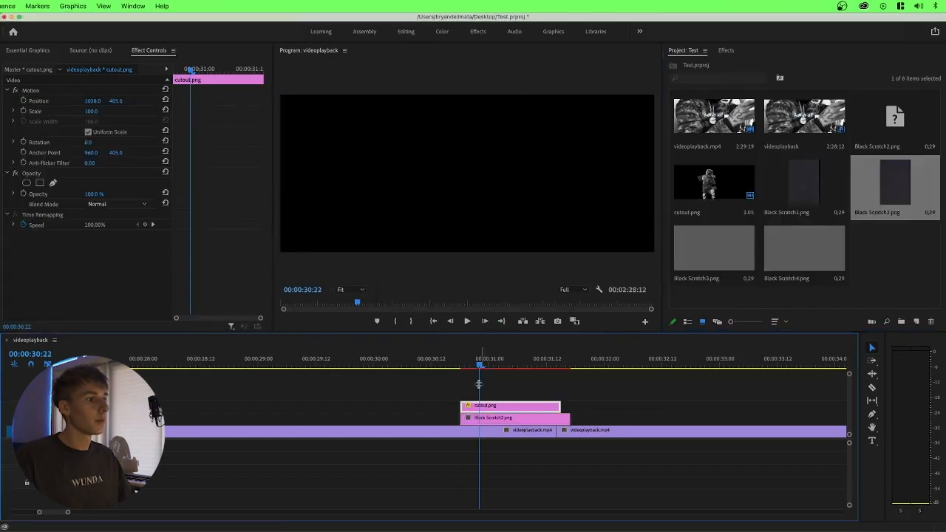
- Set the Black Scratch2.png clip's blend mode to Lighten and trim the clip to three frames
{"action": "left_click", "coordinate": [466, 363]}
{"action": "left_click", "coordinate": [486, 420]}
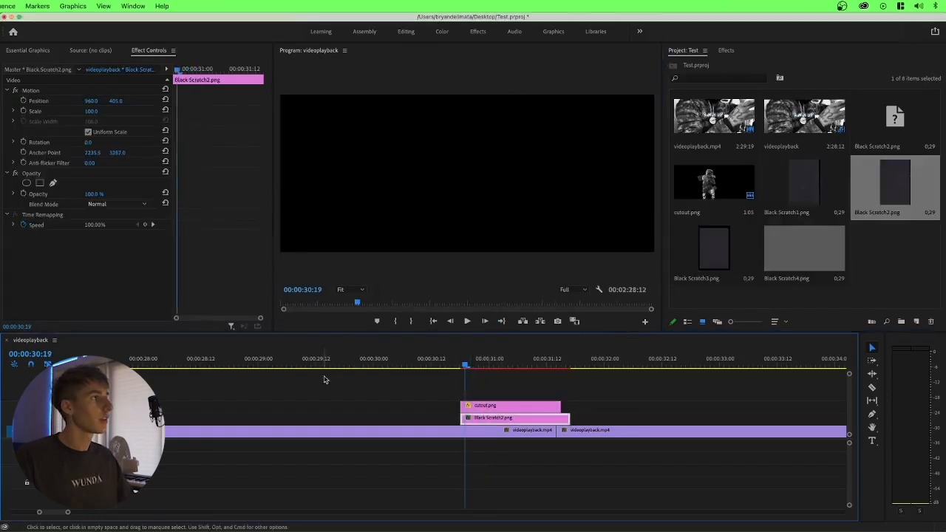
{"action": "left_click", "coordinate": [112, 204]}
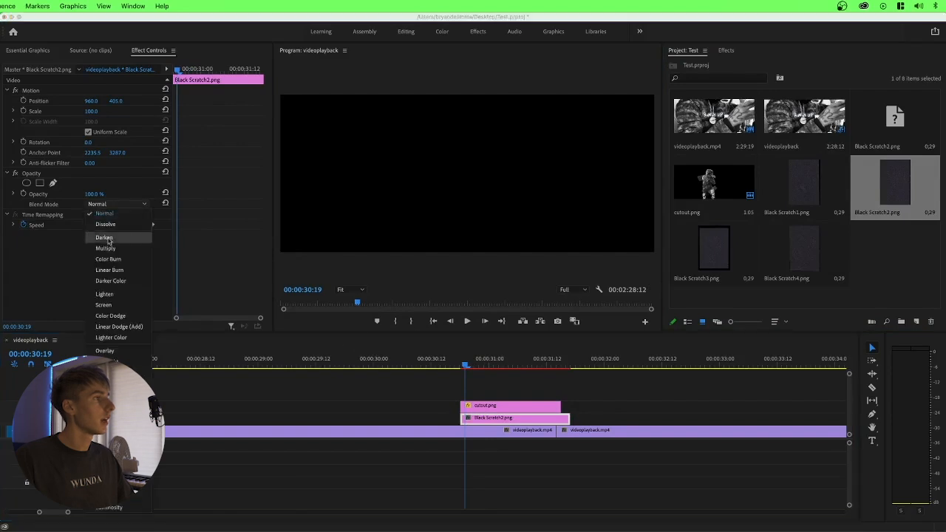
{"action": "left_click", "coordinate": [105, 294]}
{"action": "left_click", "coordinate": [433, 325]}
{"action": "key", "text": "space"}
{"action": "left_click_drag", "start_coordinate": [566, 421], "coordinate": [474, 421]}
- Place Black Scratch1.png right after the Black Scratch2.png clip, trim it to three frames and set its blend mode to Lighten
{"action": "left_click_drag", "start_coordinate": [797, 189], "coordinate": [484, 419]}
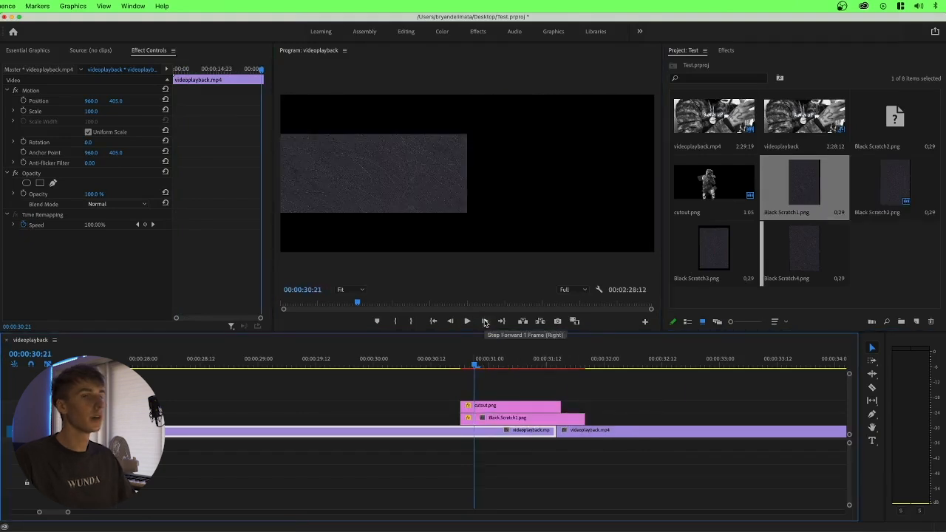
{"action": "left_click", "coordinate": [484, 321]}
{"action": "left_click", "coordinate": [485, 321]}
{"action": "left_click", "coordinate": [485, 321]}
{"action": "left_click_drag", "start_coordinate": [583, 418], "coordinate": [488, 418]}
{"action": "left_click", "coordinate": [485, 362]}
{"action": "left_click", "coordinate": [141, 205]}
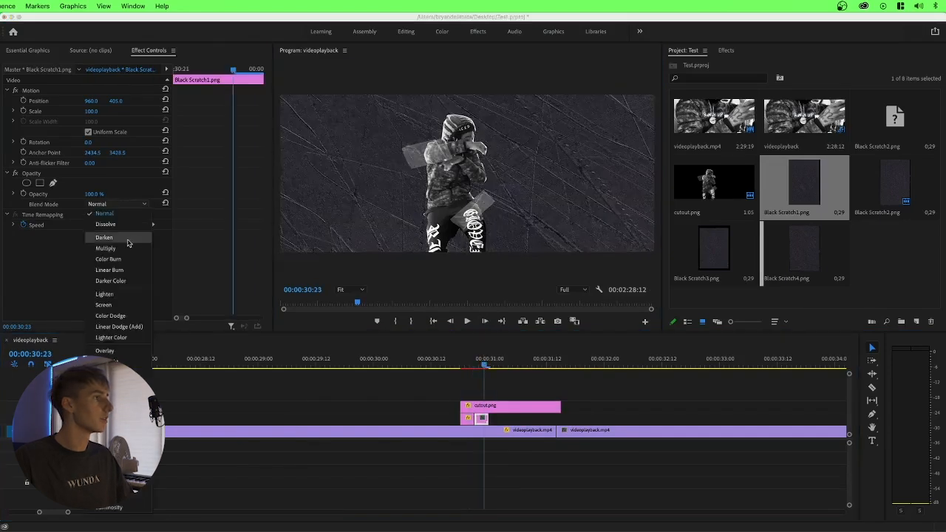
{"action": "left_click", "coordinate": [103, 294]}
- Add Black Scratch3.png right after the Black Scratch1.png clip as a three-frame clip with the Lighten blend mode
{"action": "left_click_drag", "start_coordinate": [727, 250], "coordinate": [489, 418]}
{"action": "left_click", "coordinate": [490, 364]}
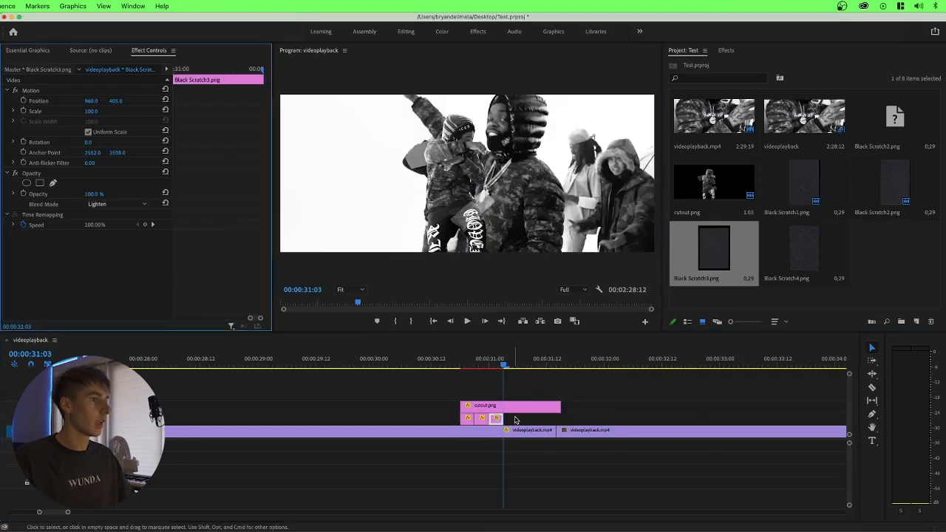
- Duplicate the three texture clips along their track until they fill the space up to the footage cut at 00:00:31:14
{"action": "left_click_drag", "start_coordinate": [517, 419], "coordinate": [455, 413]}
{"action": "left_click", "coordinate": [458, 392]}
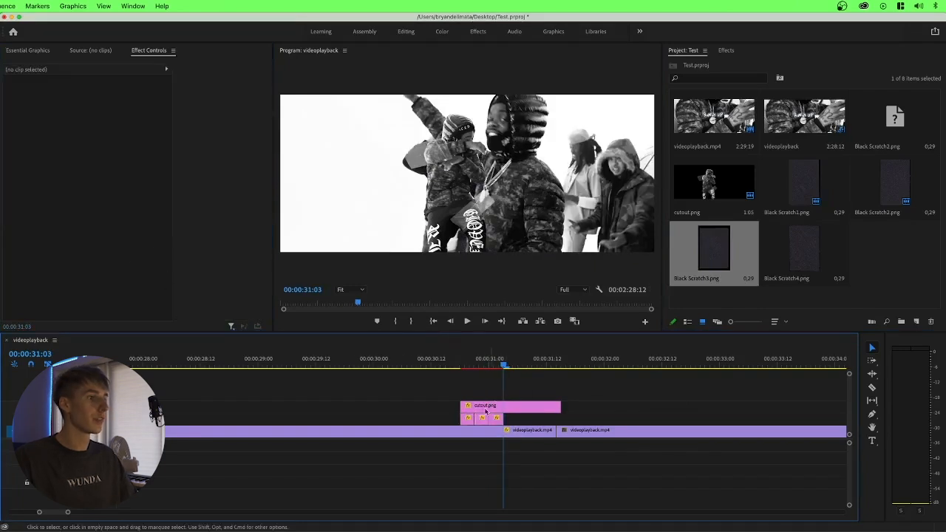
{"action": "mouse_move", "coordinate": [521, 427]}
{"action": "left_mouse_down"}
{"action": "mouse_move", "coordinate": [452, 415]}
{"action": "mouse_move", "coordinate": [532, 420]}
{"action": "mouse_move", "coordinate": [514, 419]}
{"action": "left_mouse_up"}
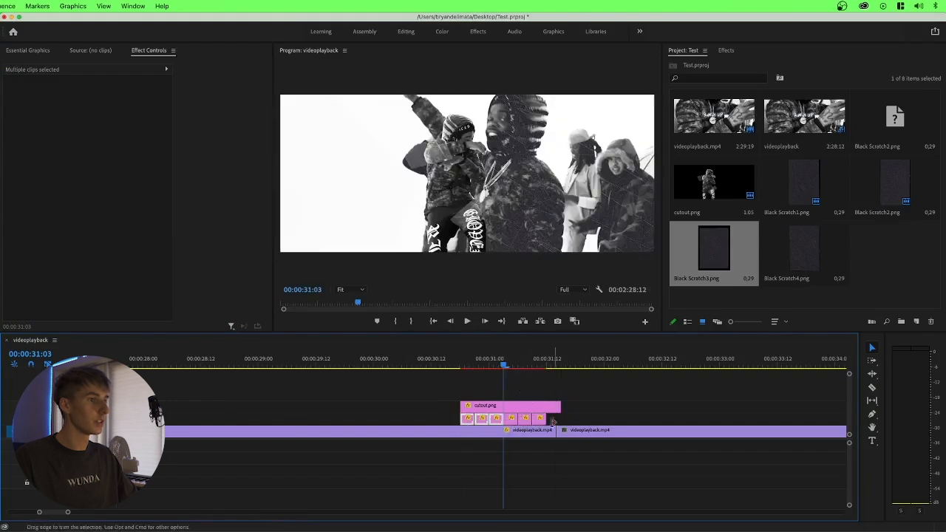
{"action": "left_click", "coordinate": [478, 414]}
{"action": "left_click_drag", "start_coordinate": [480, 418], "coordinate": [555, 420]}
{"action": "left_click", "coordinate": [556, 368]}
{"action": "left_click_drag", "start_coordinate": [557, 368], "coordinate": [468, 368]}
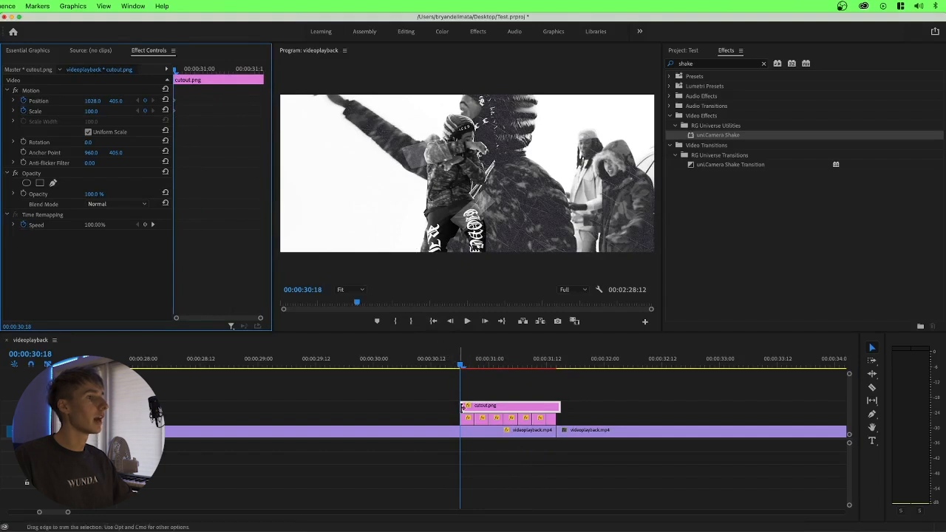
- Nudge the cutout slightly at 00:00:30:21 and 00:00:31:00 to add position keyframes, with the second at about 1023.9, 402.5
{"action": "left_click", "coordinate": [484, 320]}
{"action": "left_click", "coordinate": [484, 320]}
{"action": "left_click", "coordinate": [484, 321]}
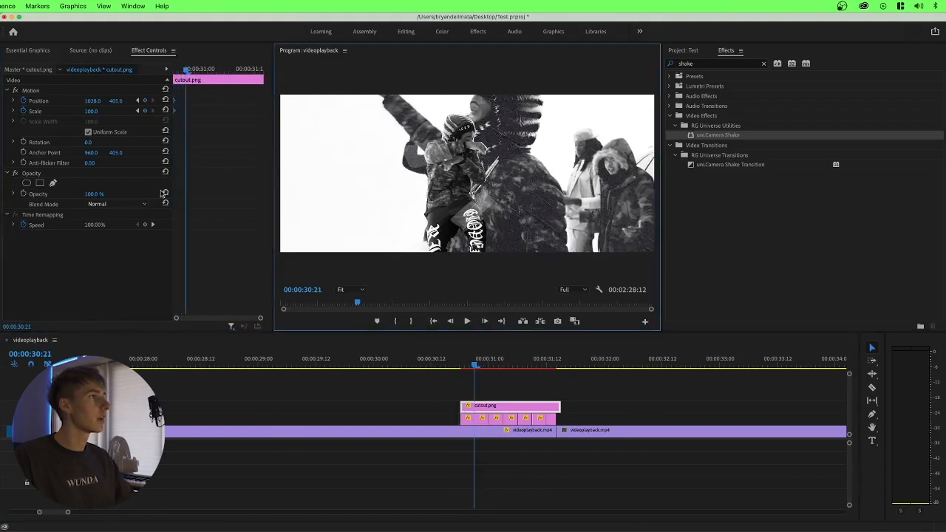
{"action": "left_click", "coordinate": [34, 91]}
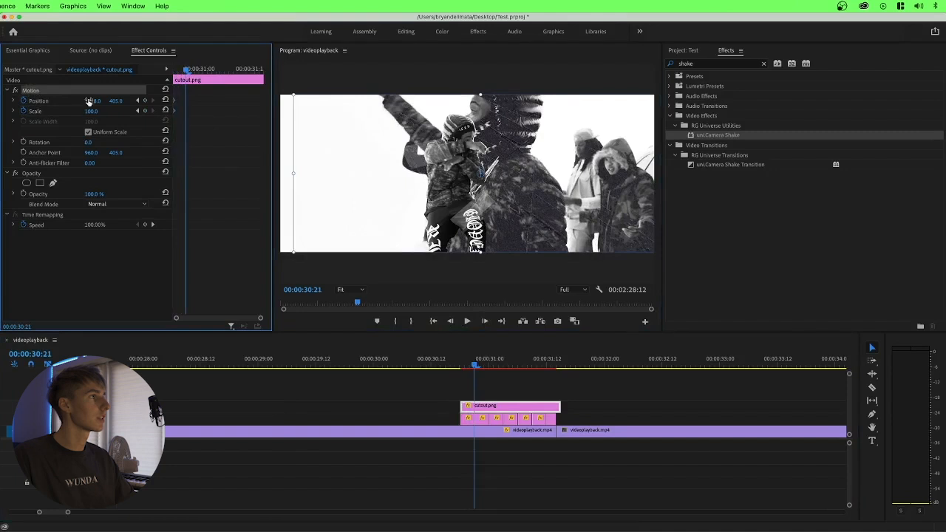
{"action": "left_click_drag", "start_coordinate": [446, 183], "coordinate": [444, 184]}
{"action": "left_click", "coordinate": [485, 320]}
{"action": "left_click", "coordinate": [485, 321]}
{"action": "left_click", "coordinate": [485, 320]}
{"action": "left_click_drag", "start_coordinate": [464, 219], "coordinate": [467, 235]}
- Add nudged position keyframes for the cutout at 00:00:31:03 and 00:00:31:06, with the first at about 1003.2, 410.1
{"action": "left_click", "coordinate": [485, 320]}
{"action": "left_click", "coordinate": [485, 321]}
{"action": "left_click", "coordinate": [485, 321]}
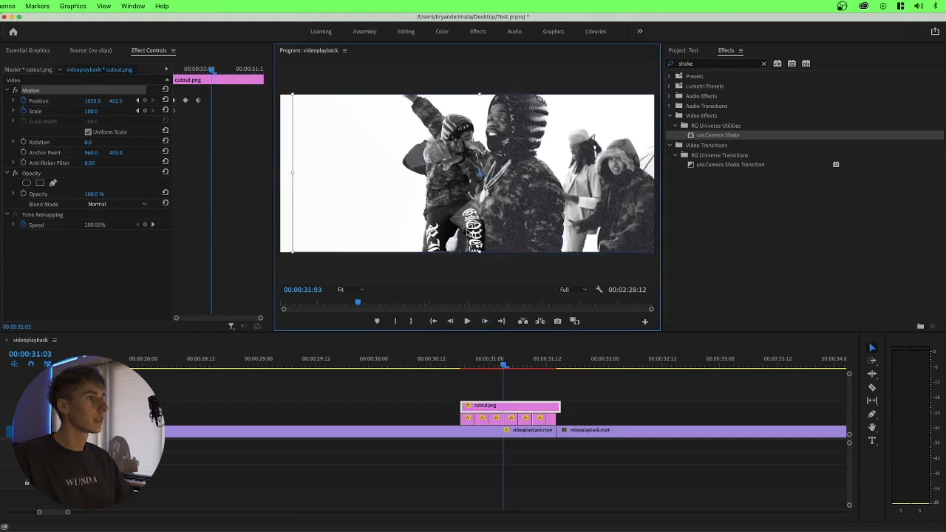
{"action": "left_click", "coordinate": [485, 321]}
{"action": "left_click", "coordinate": [484, 321]}
{"action": "left_click", "coordinate": [484, 320]}
{"action": "left_click_drag", "start_coordinate": [459, 232], "coordinate": [456, 232]}
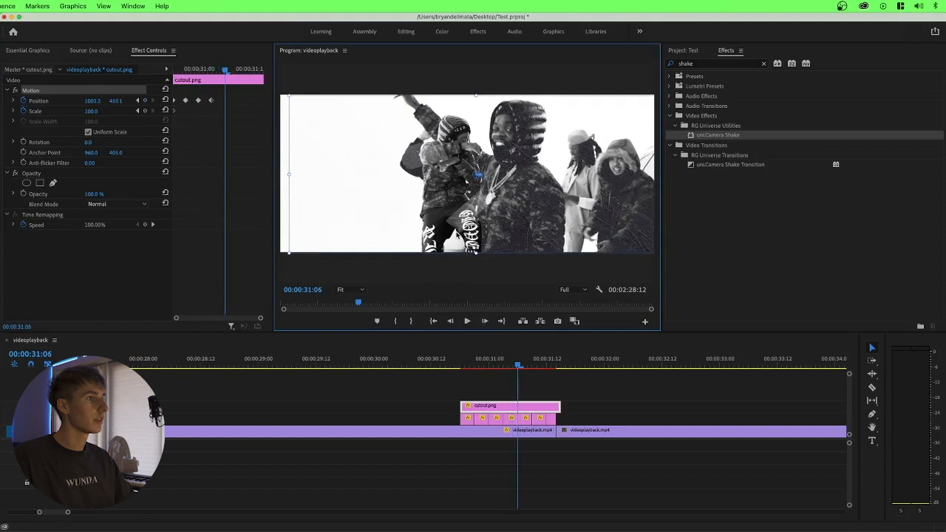
- Add nudged position keyframes for the cutout at 00:00:31:09 and 00:00:31:12, with the second at about 992.6, 407.5
{"action": "left_click", "coordinate": [484, 320]}
{"action": "left_click", "coordinate": [484, 321]}
{"action": "left_click", "coordinate": [484, 321]}
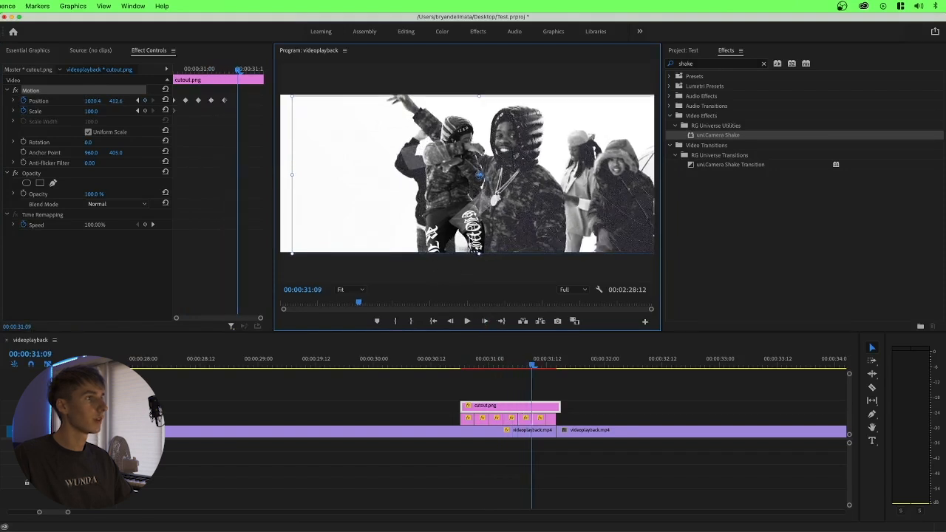
{"action": "left_click", "coordinate": [484, 322]}
{"action": "left_click", "coordinate": [484, 322]}
{"action": "left_click", "coordinate": [484, 323]}
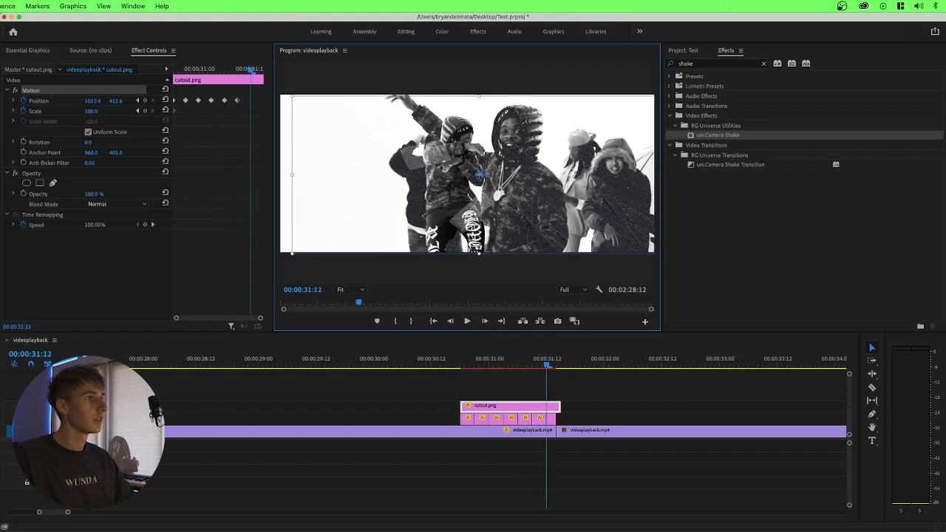
{"action": "left_click_drag", "start_coordinate": [478, 175], "coordinate": [475, 174]}
- At 00:00:31:14, reset the cutout's position, align it over the subject at about 1025.6, 405.0, and play back the movement
{"action": "left_click", "coordinate": [484, 322]}
{"action": "left_click", "coordinate": [484, 322]}
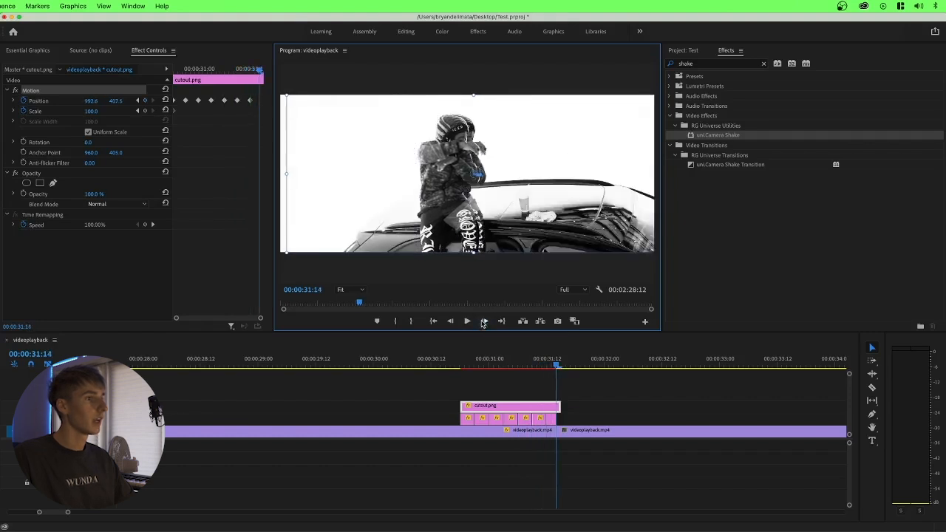
{"action": "left_click", "coordinate": [165, 100]}
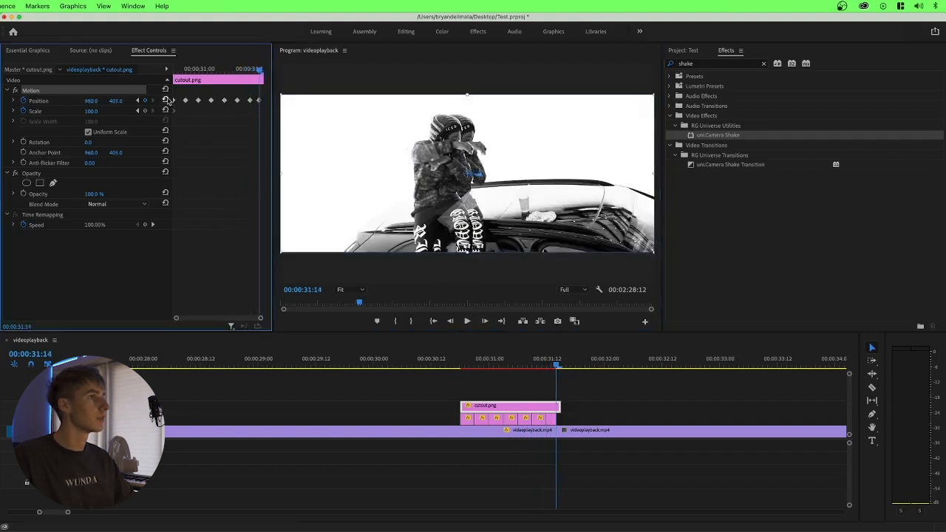
{"action": "left_click_drag", "start_coordinate": [426, 169], "coordinate": [438, 169]}
{"action": "left_click_drag", "start_coordinate": [544, 364], "coordinate": [448, 361]}
{"action": "key", "text": "space"}
{"action": "key", "text": "space"}
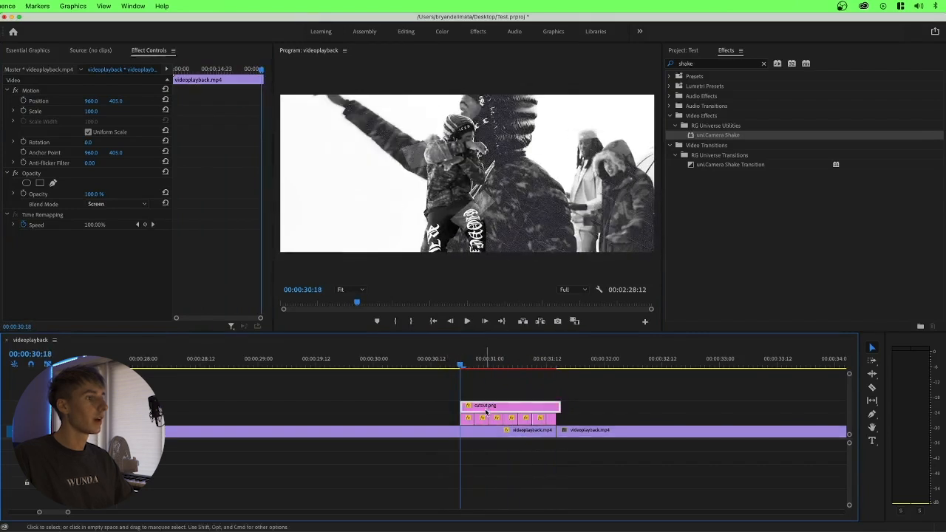
- Find the Color Balance (HLS) effect, apply it to the cutout clip and start keyframing its Lightness at 00:00:30:18
{"action": "left_click_drag", "start_coordinate": [697, 65], "coordinate": [650, 68]}
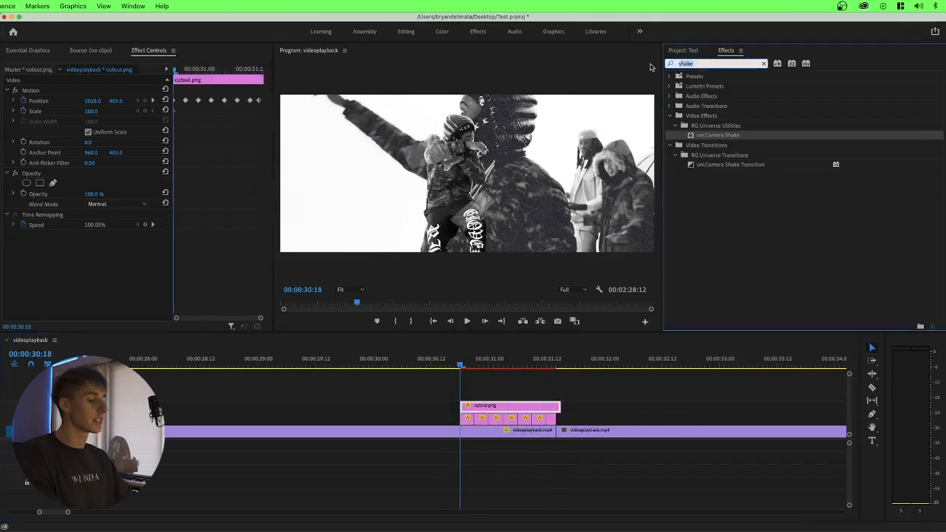
{"action": "key", "text": "BackSpace"}
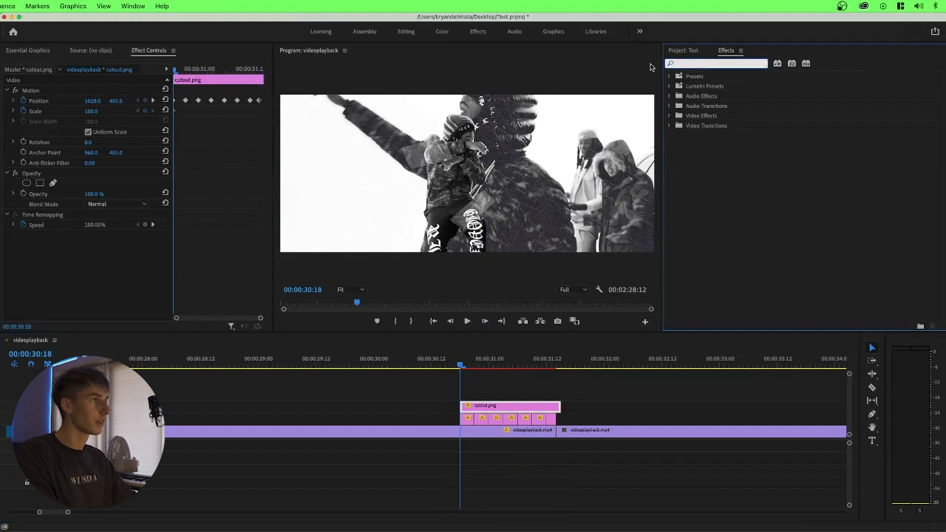
{"action": "type", "text": "hl"}
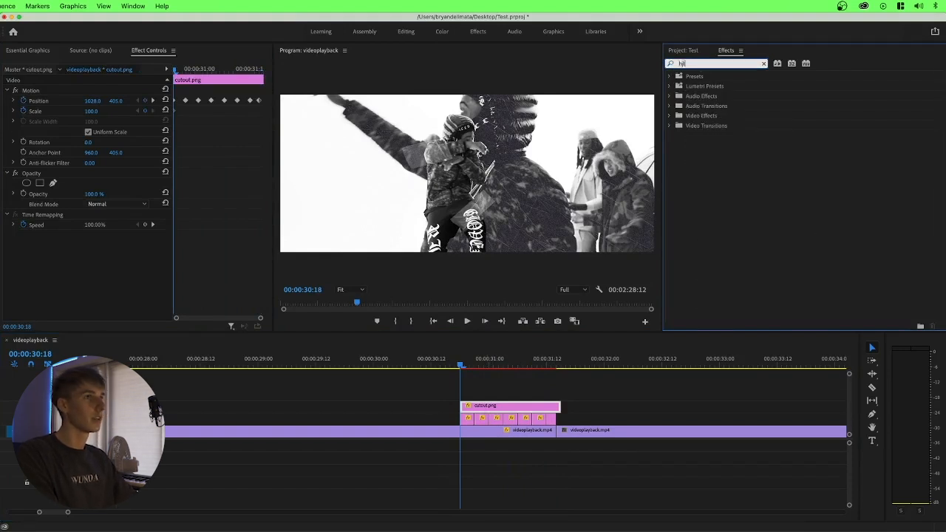
{"action": "type", "text": "s"}
{"action": "left_click_drag", "start_coordinate": [724, 139], "coordinate": [115, 243]}
{"action": "left_click", "coordinate": [23, 267]}
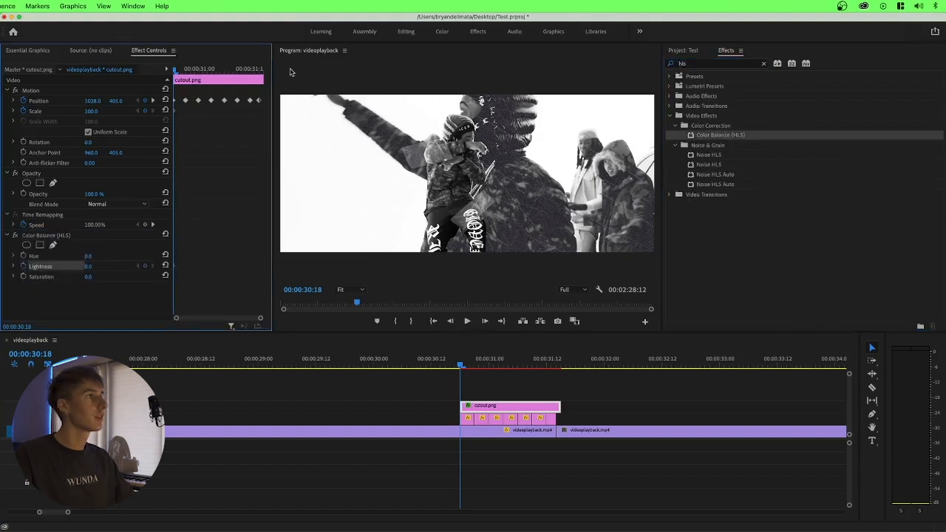
- Keyframe varying Lightness values on the cutout every three frames up to 00:00:31:09, setting the last one to 2
{"action": "left_click_drag", "start_coordinate": [462, 363], "coordinate": [532, 367]}
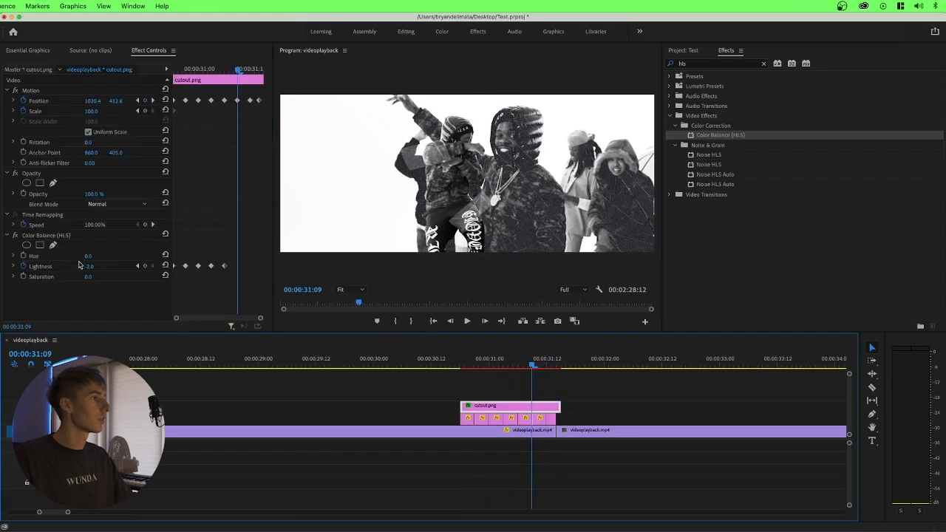
{"action": "left_click_drag", "start_coordinate": [89, 266], "coordinate": [82, 266]}
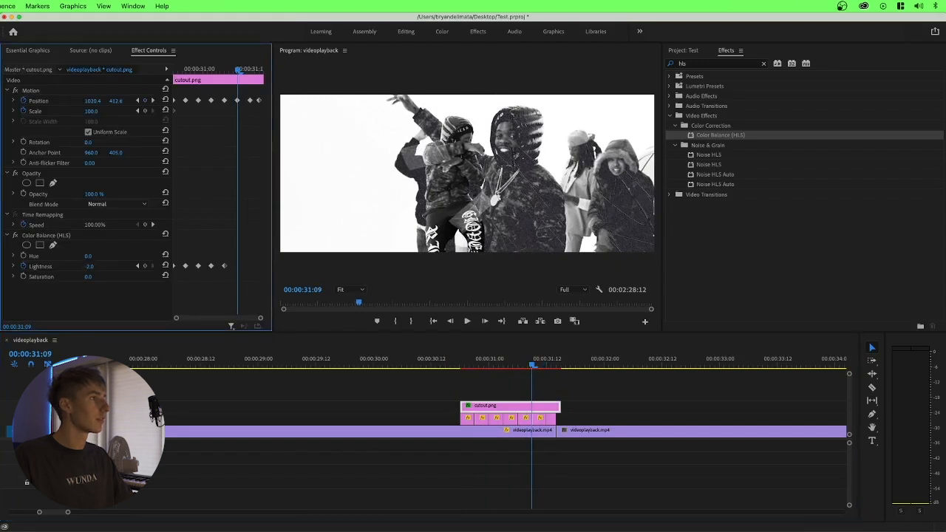
{"action": "left_click", "coordinate": [88, 266]}
{"action": "type", "text": "2"}
{"action": "left_click", "coordinate": [115, 265]}
- Keyframe the cutout's Lightness at -5 at 00:00:31:12 and open the value for editing at 00:00:31:14
{"action": "left_click_drag", "start_coordinate": [89, 266], "coordinate": [97, 266]}
{"action": "key", "text": "Down"}
{"action": "left_click", "coordinate": [93, 266]}
{"action": "type", "text": "-"}
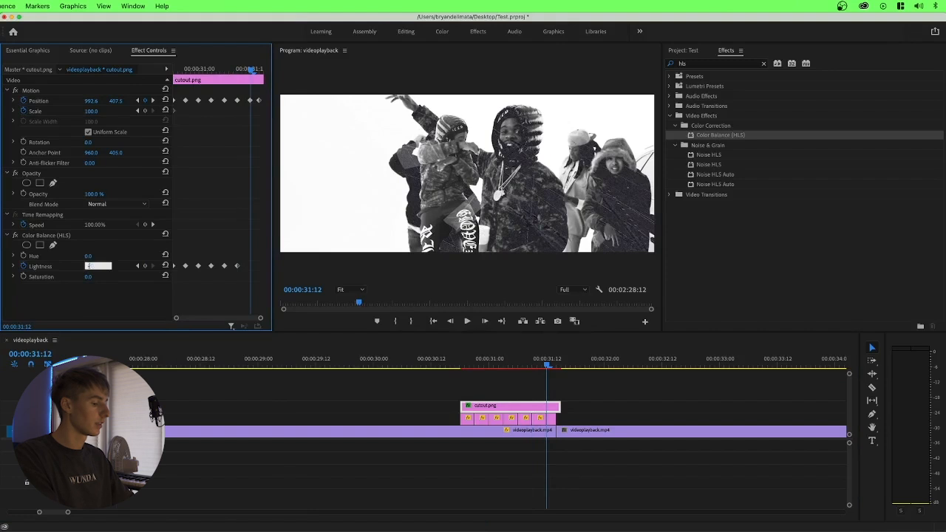
{"action": "type", "text": "5"}
{"action": "left_click", "coordinate": [557, 365]}
{"action": "left_click", "coordinate": [97, 266]}
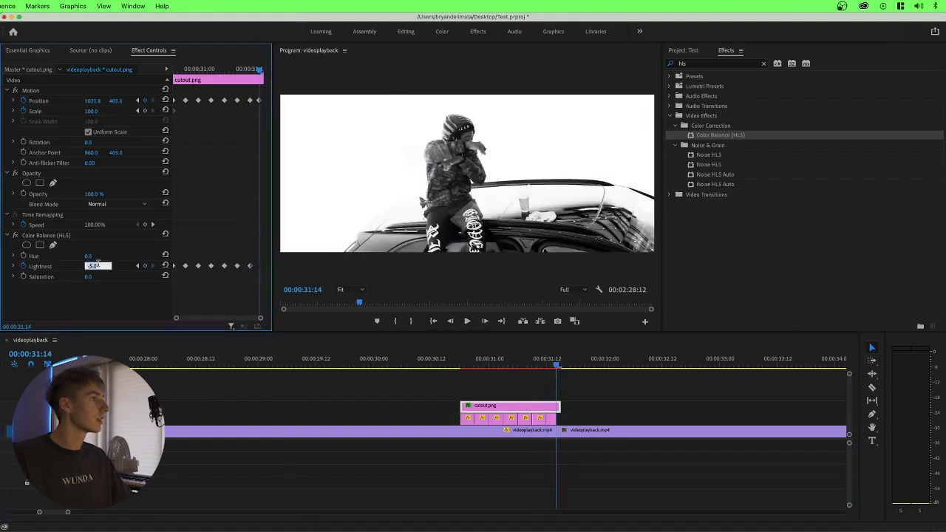
- Mark an in point at 00:00:30:12 and an out point at 00:00:32:01 around the cutout, and render that range
{"action": "left_click", "coordinate": [431, 362]}
{"action": "key", "text": "i"}
{"action": "left_click", "coordinate": [609, 365]}
{"action": "key", "text": "o"}
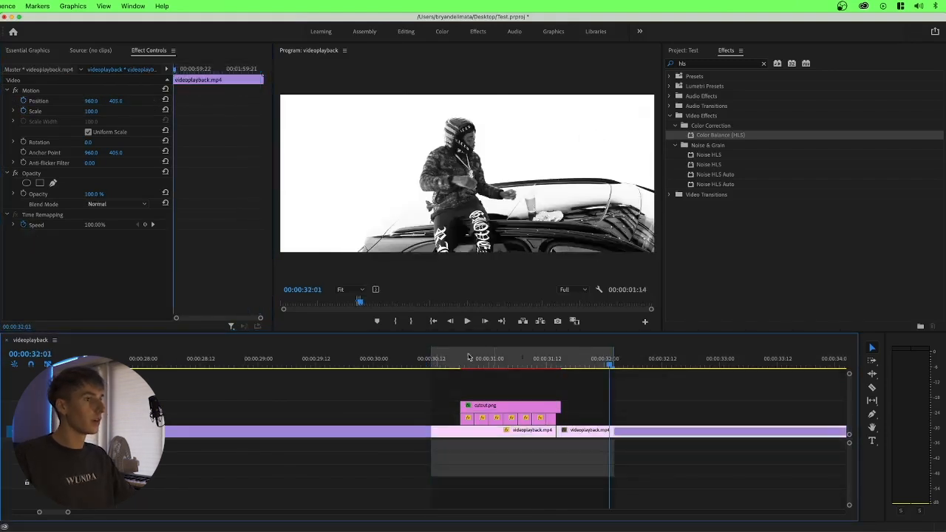
{"action": "left_click", "coordinate": [7, 6]}
{"action": "left_click", "coordinate": [36, 53]}
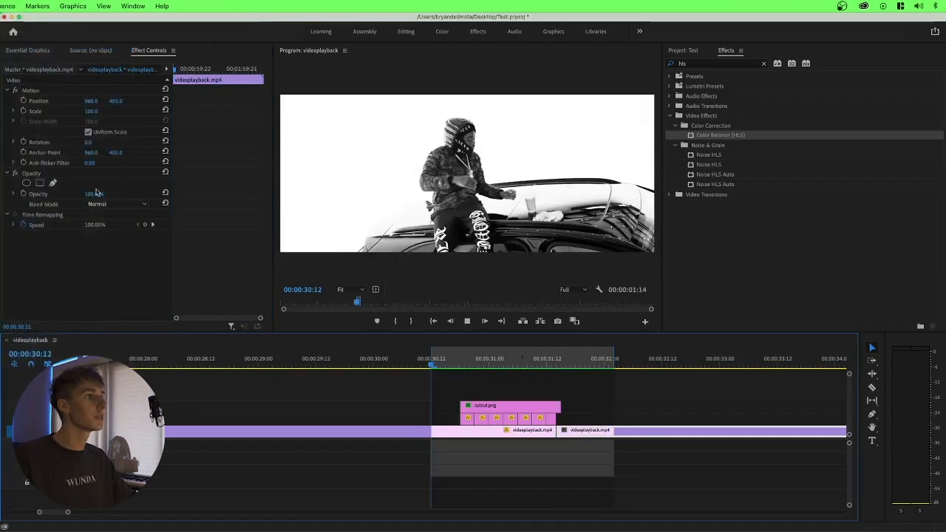
- Play back the marked range from its start to check the taped cutout animation
{"action": "left_click", "coordinate": [432, 360]}
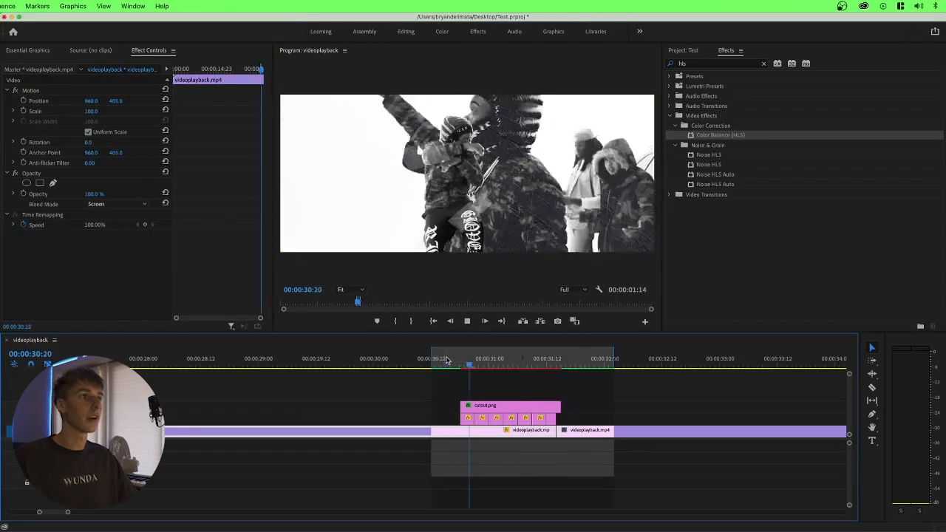
{"action": "key", "text": "space"}
{"action": "key", "text": "space"}
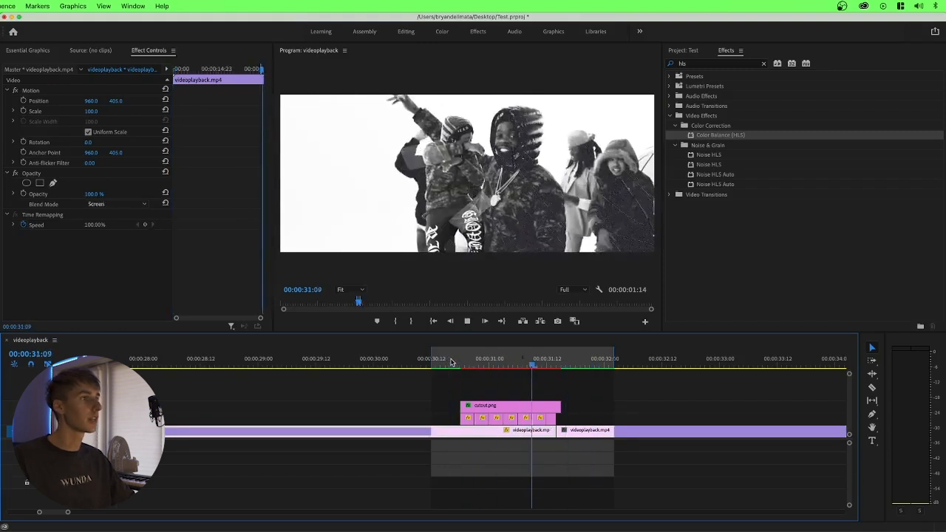
- Stop playback, switch to Photoshop and show only the bottom video still layer ending in 16_21.Still002
{"action": "key", "text": "space"}
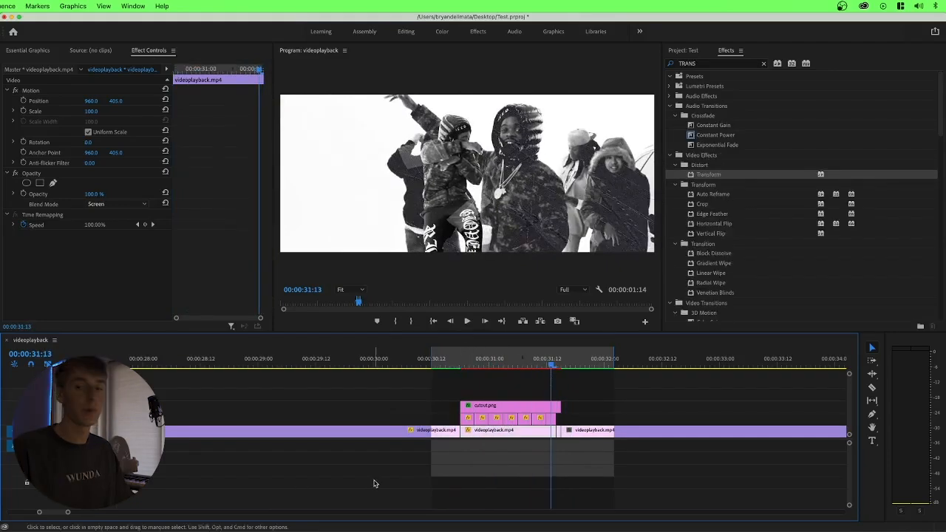
{"action": "key", "text": "ctrl+Up"}
{"action": "left_click", "coordinate": [414, 253]}
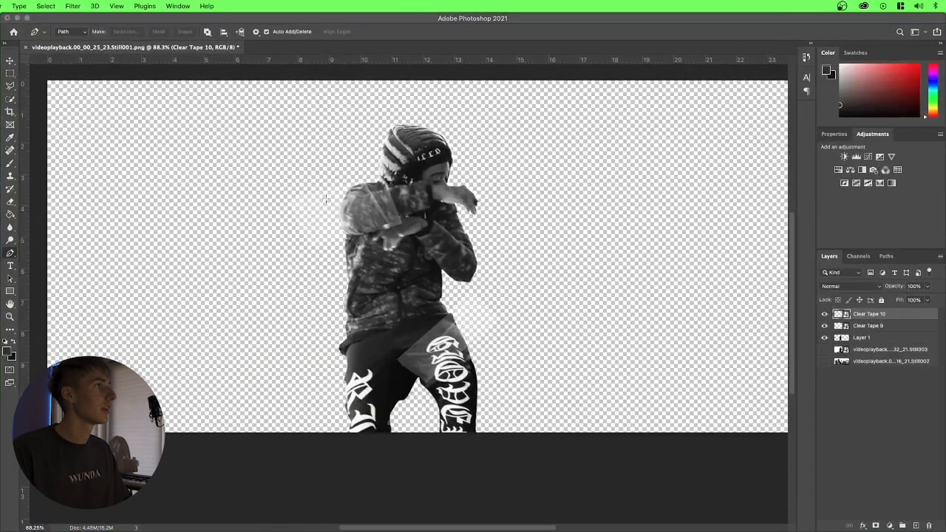
{"action": "left_click", "coordinate": [825, 361], "text": "alt"}
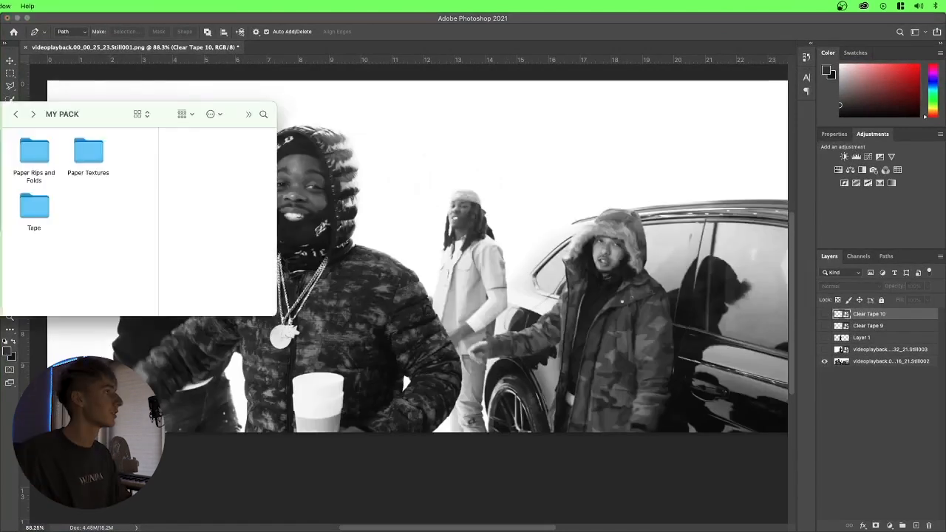
- Place the Black Scratch2 texture from the Paper Textures folder into the document and enlarge it to cover the whole canvas
{"action": "left_click", "coordinate": [90, 157]}
{"action": "double_click", "coordinate": [90, 156]}
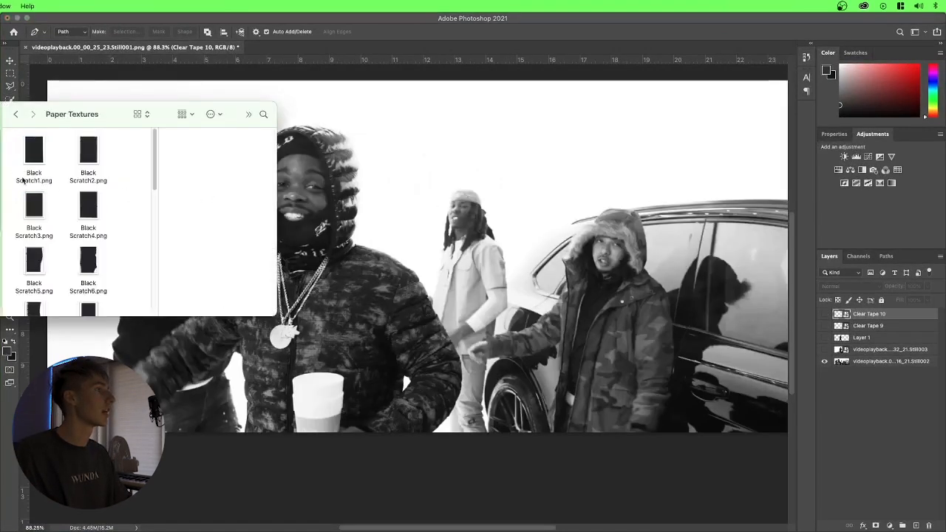
{"action": "left_click", "coordinate": [390, 251]}
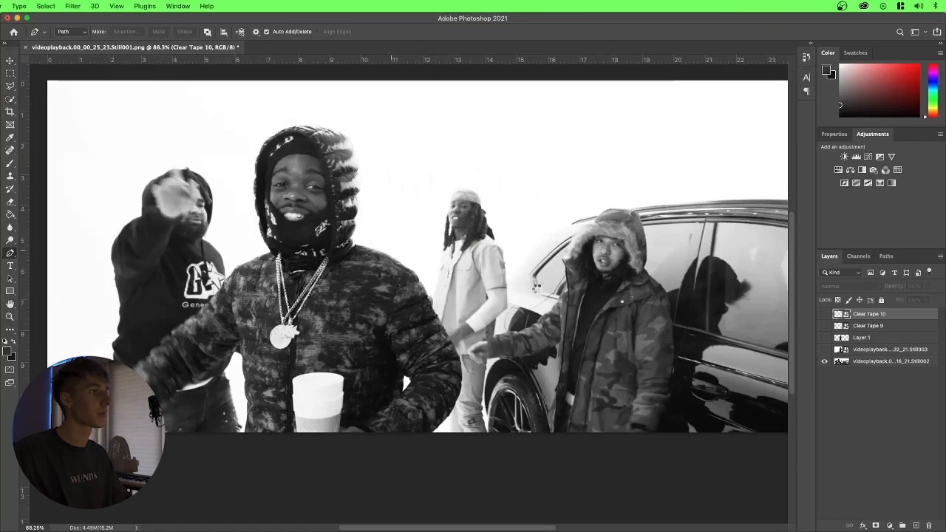
{"action": "left_click_drag", "start_coordinate": [532, 288], "coordinate": [534, 289]}
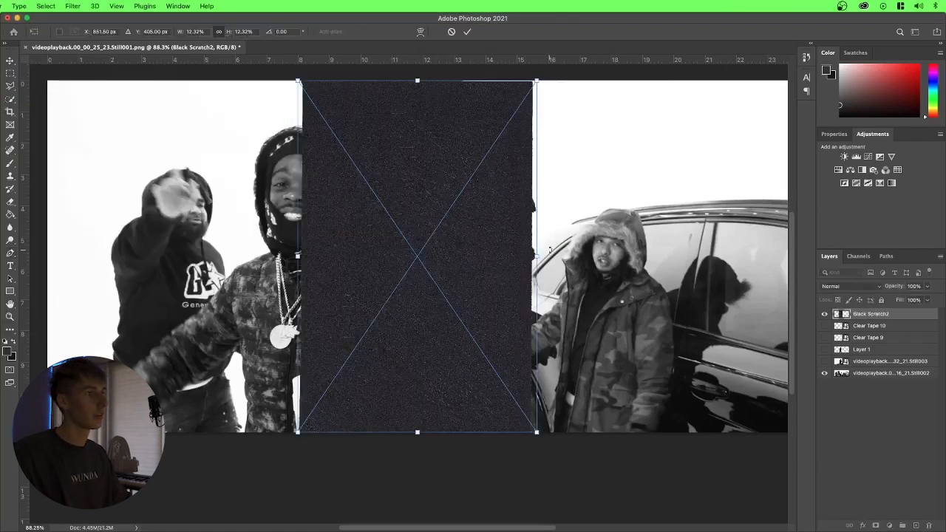
{"action": "left_click_drag", "start_coordinate": [541, 251], "coordinate": [393, 380]}
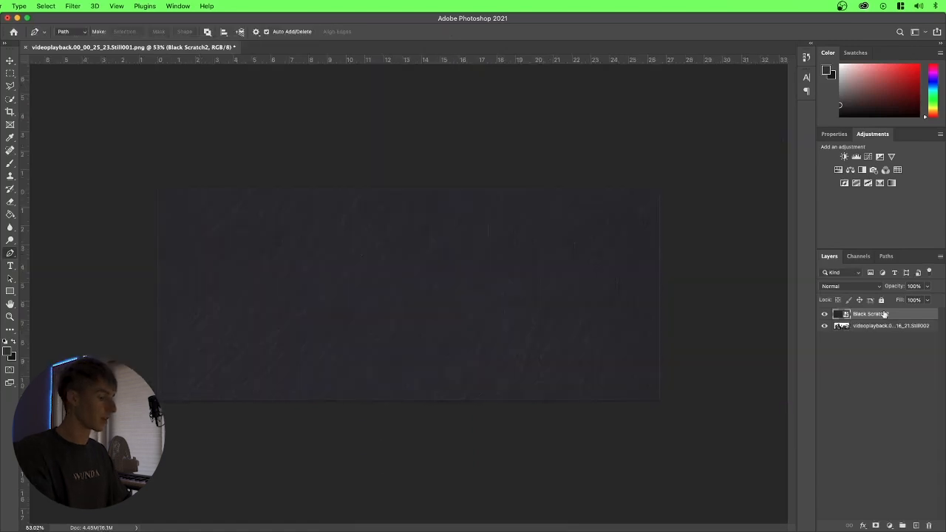
- Invert the Black Scratch2 texture and lower its opacity enough to see the video still through it for tracing
{"action": "key", "text": "super+i"}
{"action": "key", "text": "super+minus"}
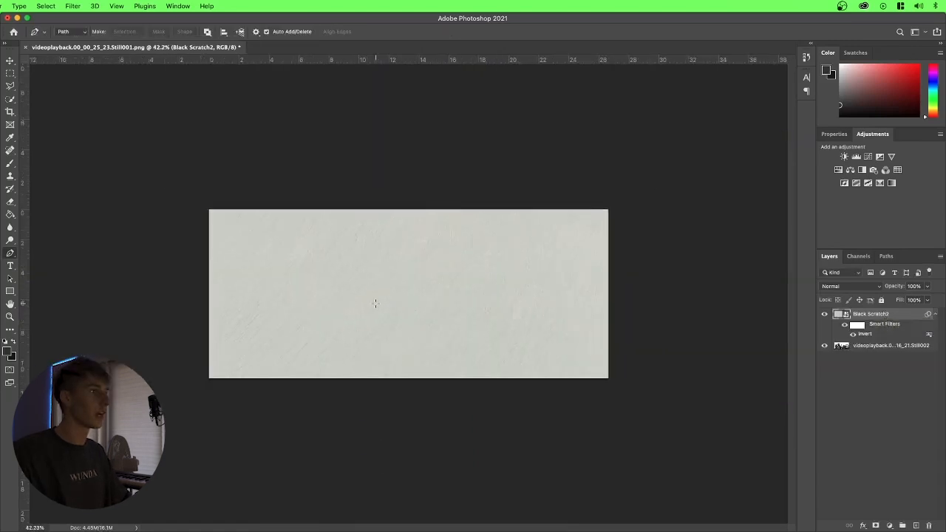
{"action": "scroll", "coordinate": [374, 303], "scroll_direction": "up", "scroll_amount": 3}
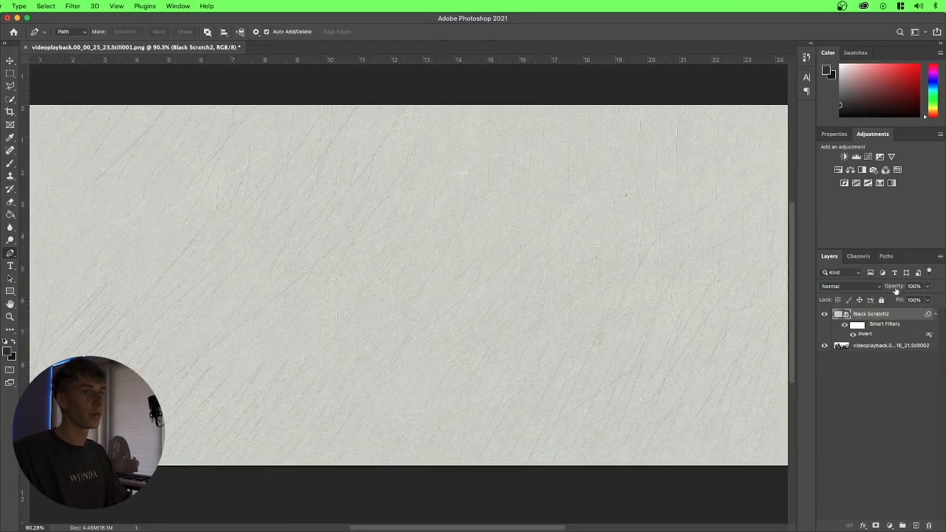
{"action": "left_click", "coordinate": [927, 287]}
{"action": "left_click_drag", "start_coordinate": [903, 299], "coordinate": [903, 299]}
- Add a new layer above the texture and choose the Charcoal pencil brush from the Charcoal set for the Brush tool
{"action": "left_click", "coordinate": [916, 525]}
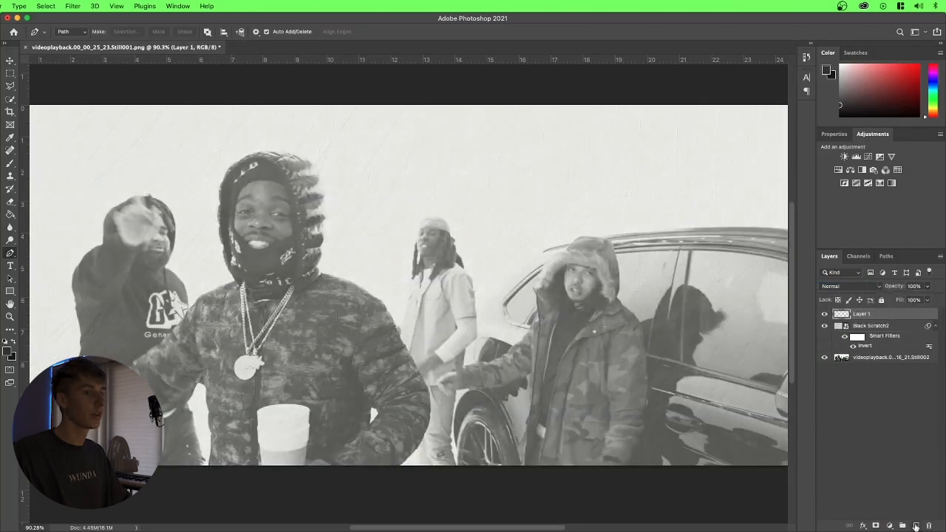
{"action": "left_click", "coordinate": [15, 165]}
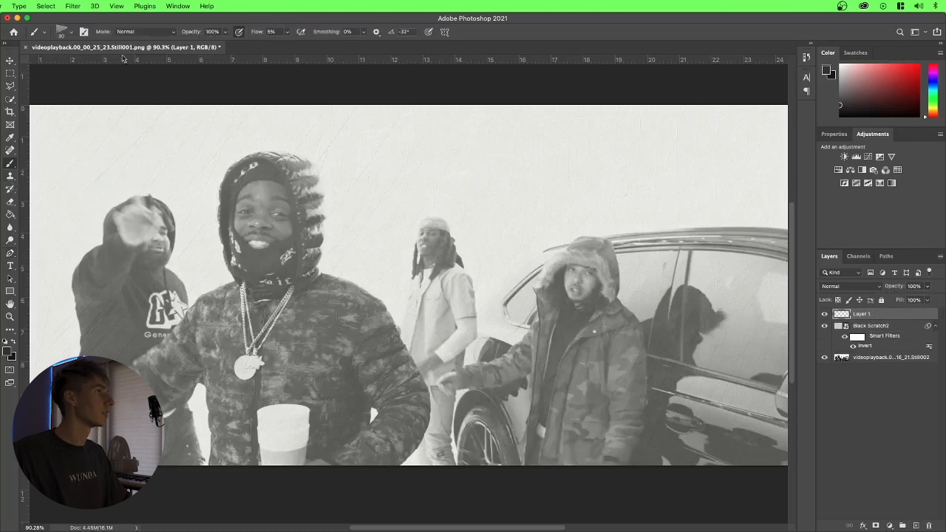
{"action": "left_click", "coordinate": [73, 34]}
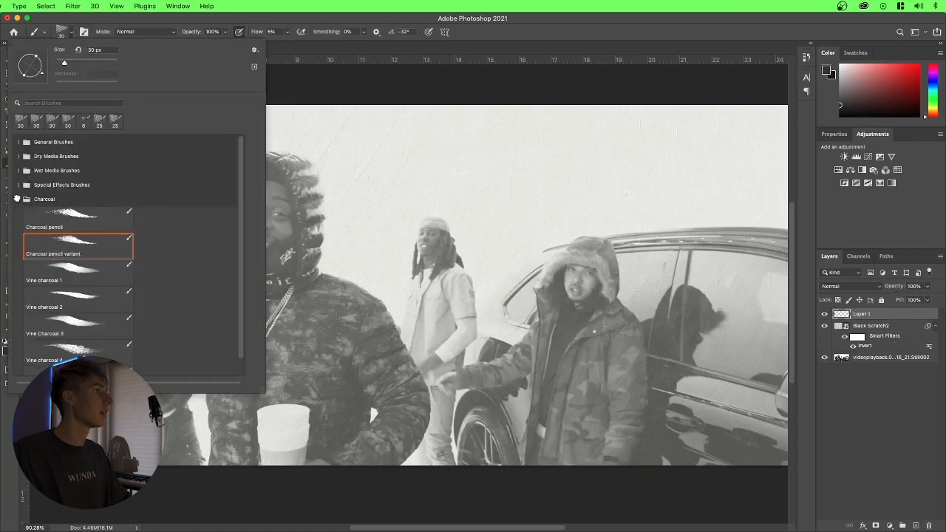
{"action": "left_click", "coordinate": [19, 200]}
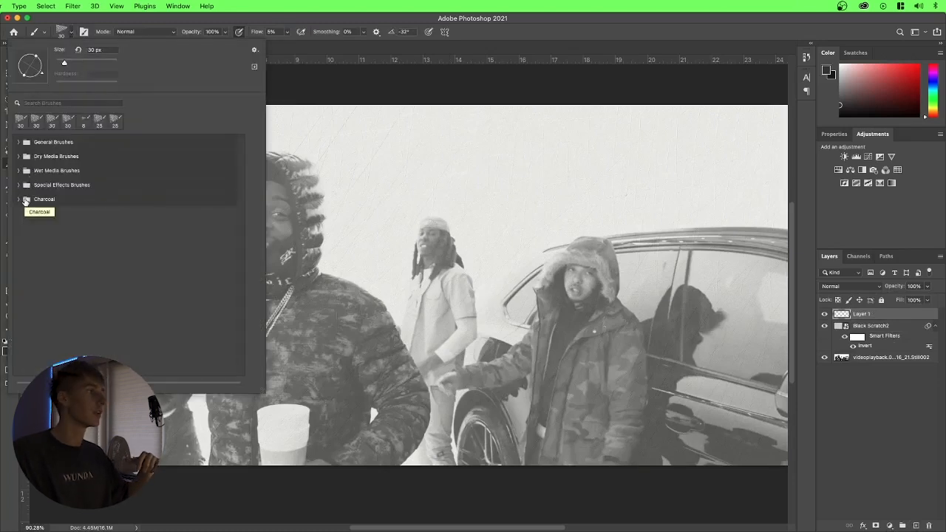
{"action": "left_click", "coordinate": [22, 200]}
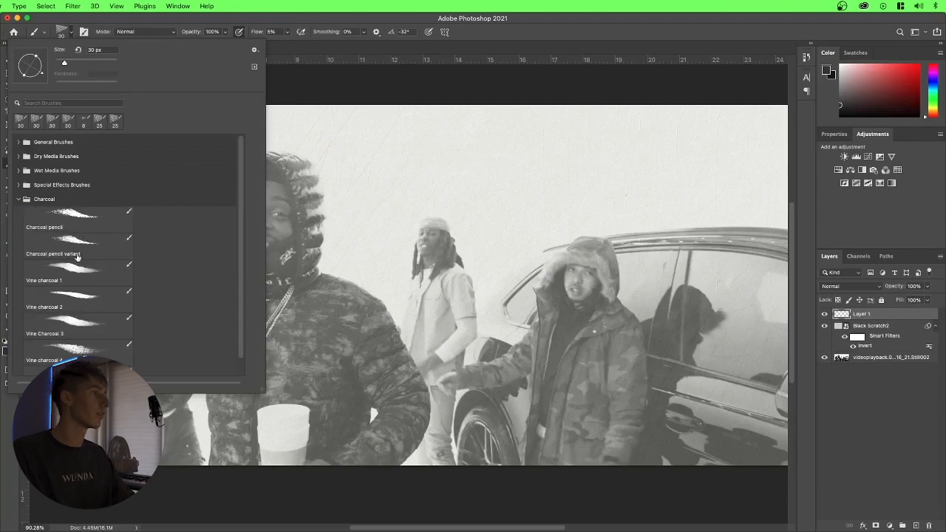
{"action": "left_click", "coordinate": [89, 225]}
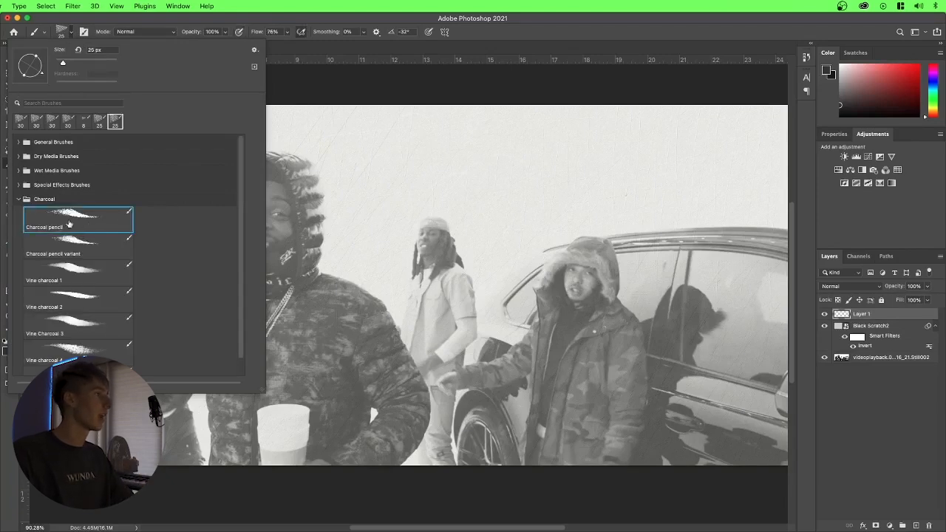
{"action": "left_click", "coordinate": [340, 53]}
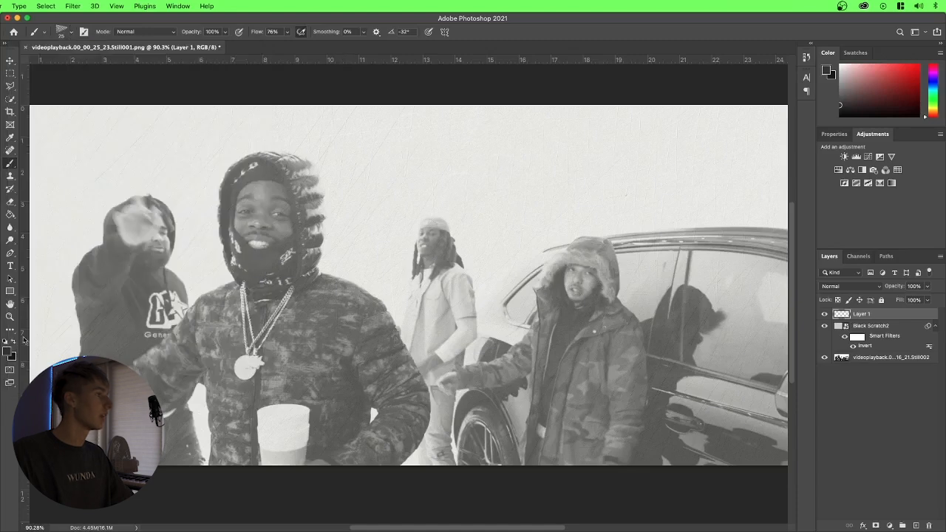
- Undo the thick test stroke, and trace the hooded man's outline, face, chain and jacket folds on Layer 1 at 9 px
{"action": "left_click_drag", "start_coordinate": [320, 268], "coordinate": [342, 285]}
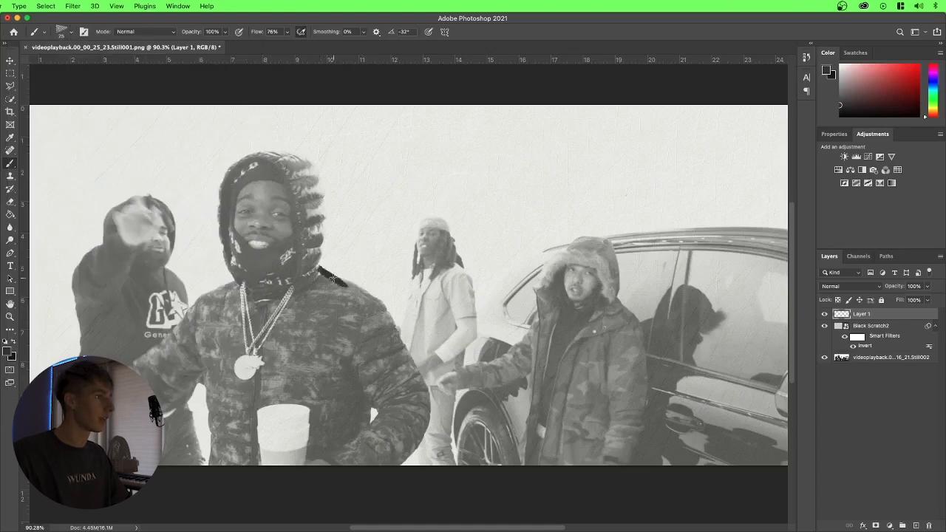
{"action": "key", "text": "super+z"}
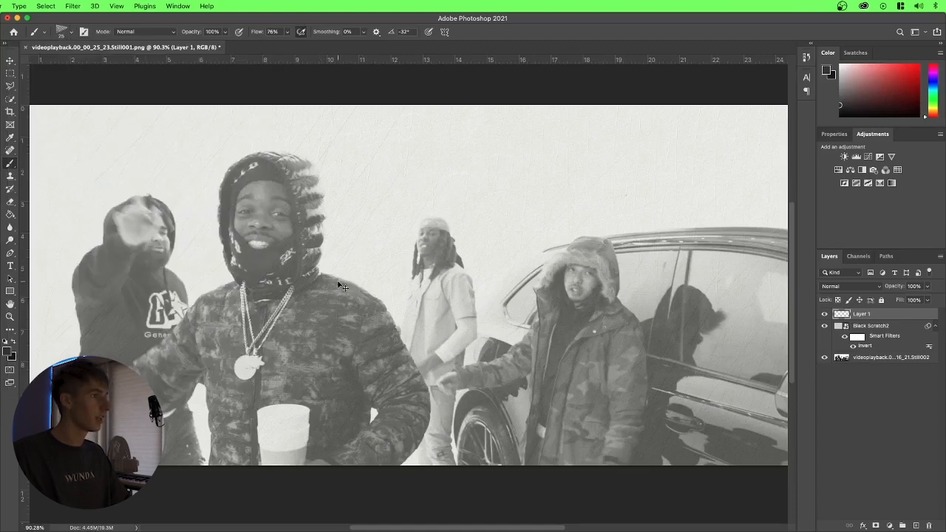
{"action": "mouse_move", "coordinate": [322, 271]}
{"action": "left_mouse_down"}
{"action": "mouse_move", "coordinate": [388, 312]}
{"action": "mouse_move", "coordinate": [427, 395]}
{"action": "mouse_move", "coordinate": [425, 423]}
{"action": "mouse_move", "coordinate": [399, 465]}
{"action": "left_mouse_up"}
{"action": "mouse_move", "coordinate": [380, 411]}
{"action": "left_mouse_down"}
{"action": "mouse_move", "coordinate": [331, 448]}
{"action": "mouse_move", "coordinate": [343, 446]}
{"action": "mouse_move", "coordinate": [305, 459]}
{"action": "left_mouse_up"}
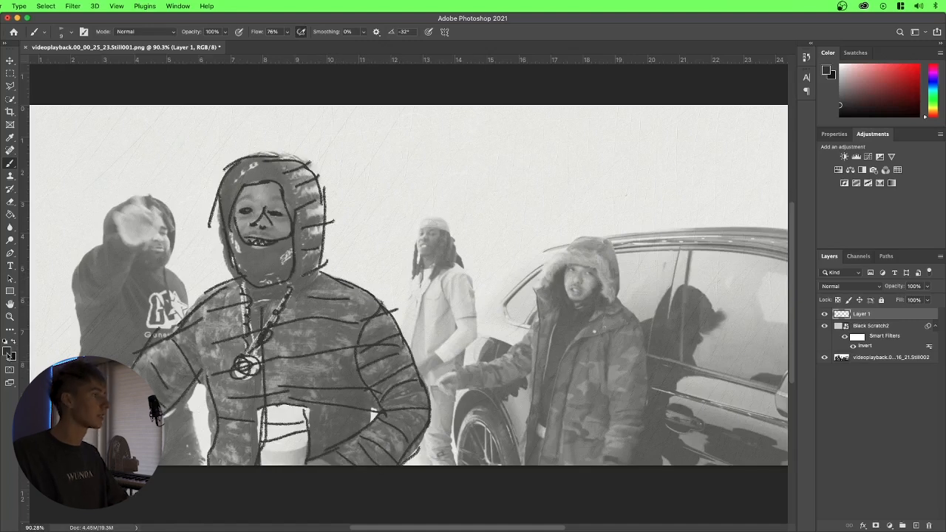
- Set the foreground colour to dark grey 393939
{"action": "left_click", "coordinate": [14, 356]}
{"action": "left_click", "coordinate": [266, 338]}
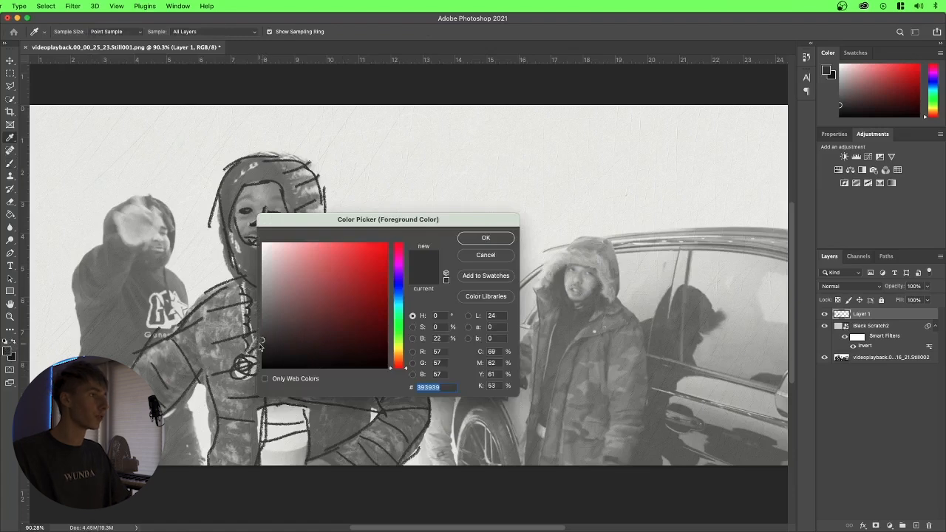
{"action": "left_click", "coordinate": [486, 237]}
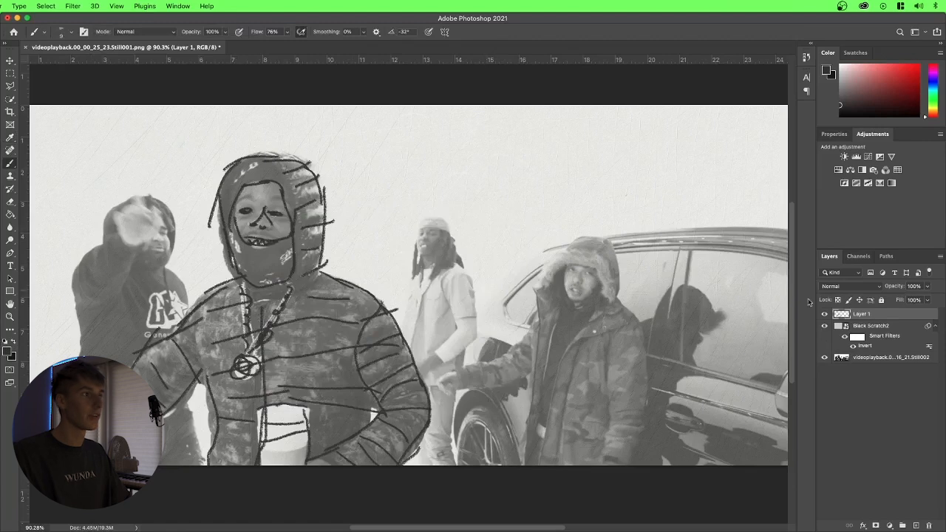
- Add a new layer directly below Layer 1 and select the Charcoal pencil brush for shading
{"action": "left_click", "coordinate": [916, 526]}
{"action": "left_click_drag", "start_coordinate": [874, 321], "coordinate": [874, 334]}
{"action": "left_click", "coordinate": [72, 33]}
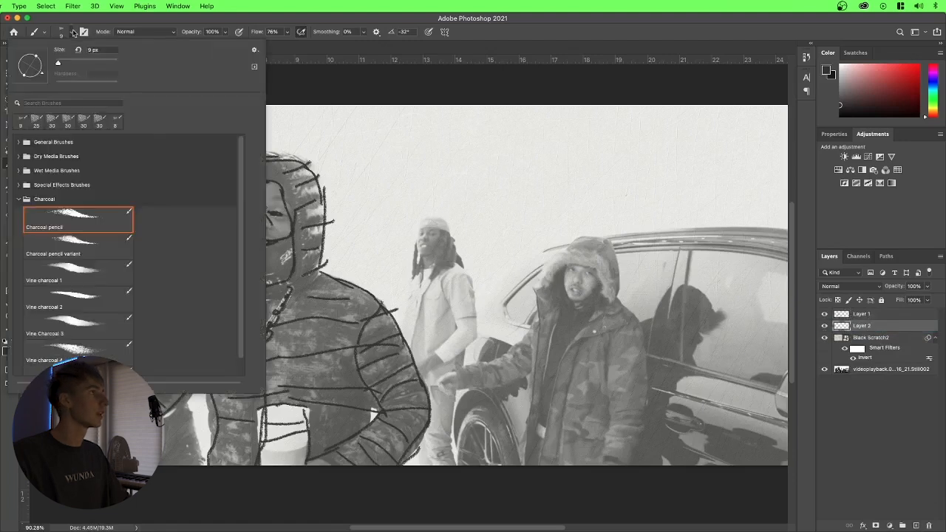
{"action": "left_click", "coordinate": [100, 224]}
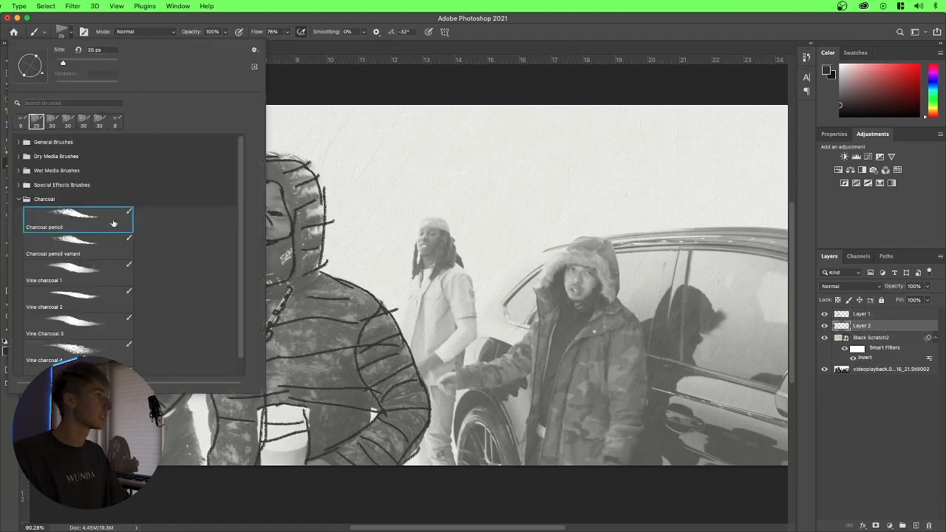
{"action": "left_click", "coordinate": [315, 77]}
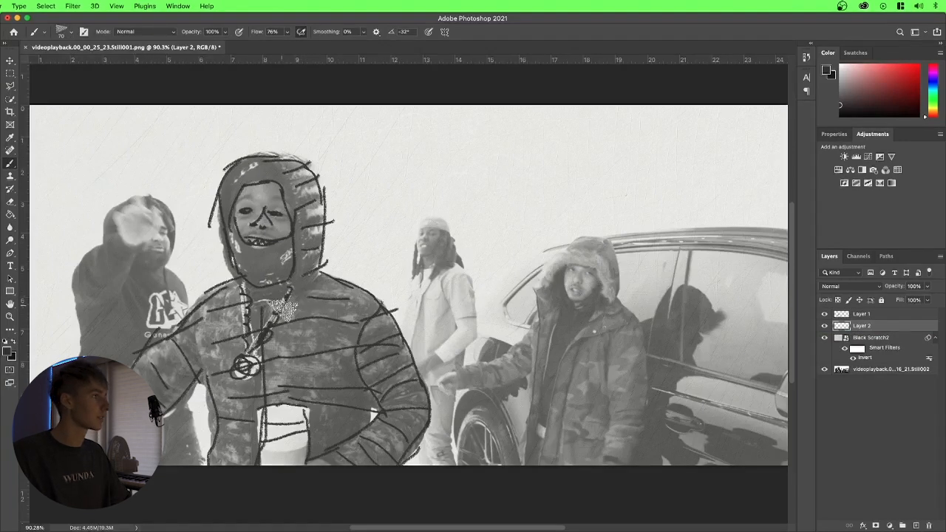
- Choose a lighter grey foreground colour and set the Charcoal pencil brush to 25 px with 5% flow
{"action": "left_click", "coordinate": [6, 354]}
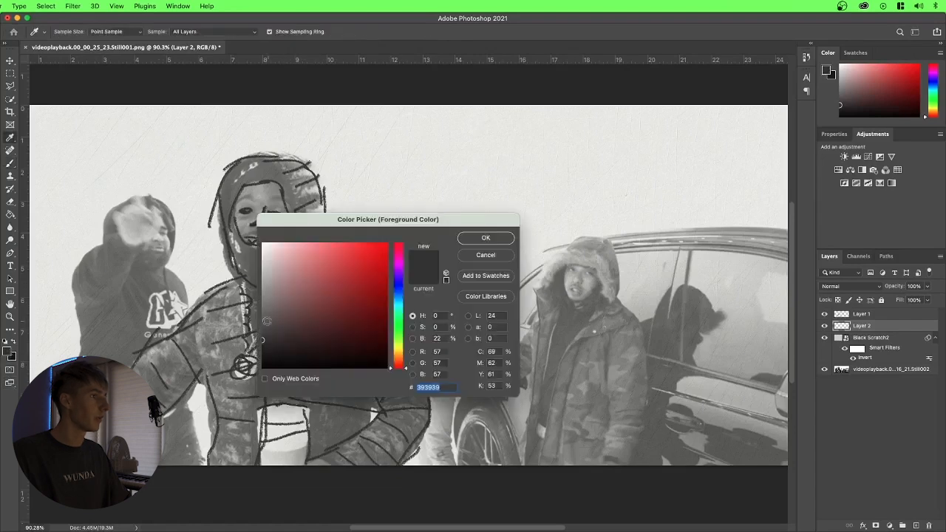
{"action": "left_click", "coordinate": [486, 237]}
{"action": "key", "text": "bracketleft"}
{"action": "key", "text": "bracketleft"}
{"action": "key", "text": "bracketleft"}
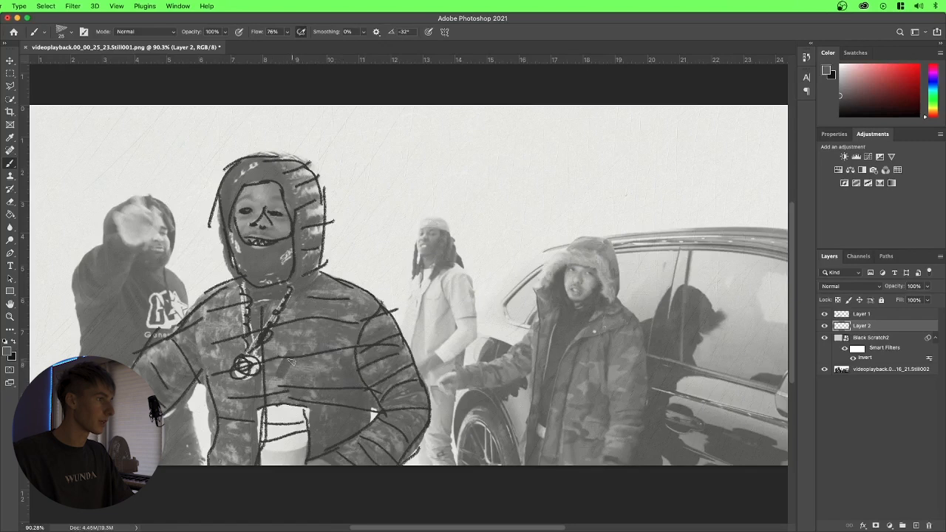
{"action": "left_click_drag", "start_coordinate": [286, 32], "coordinate": [256, 45]}
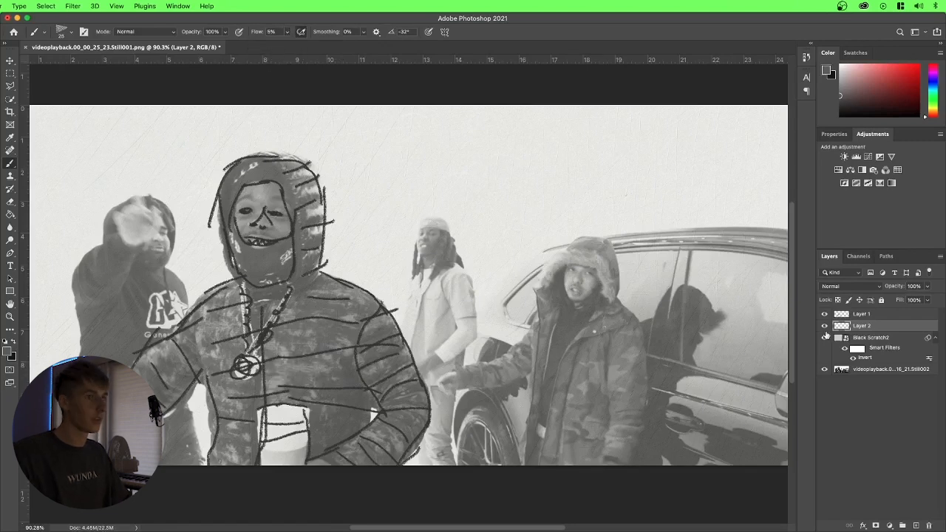
- Hide the video still layer and raise the Black Scratch2 texture to full opacity
{"action": "left_click", "coordinate": [825, 370]}
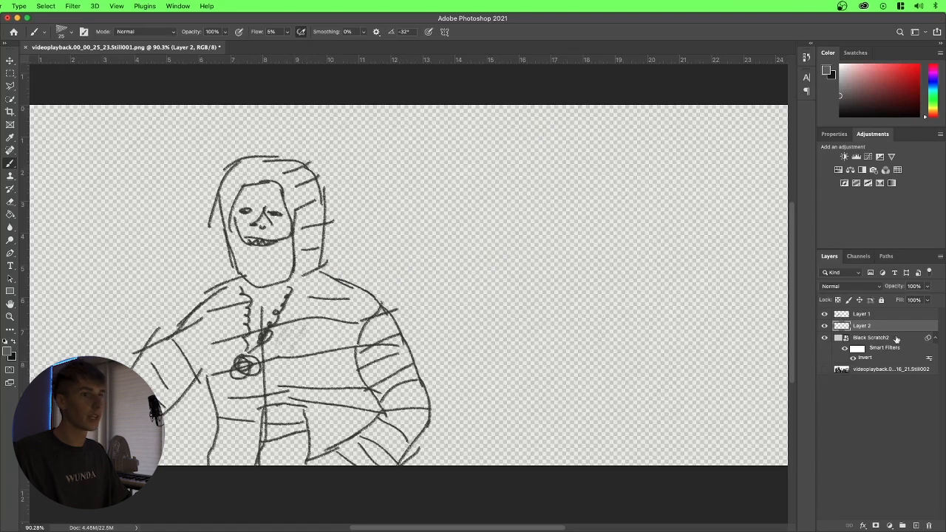
{"action": "left_click", "coordinate": [893, 338]}
{"action": "left_click", "coordinate": [927, 287]}
{"action": "left_click_drag", "start_coordinate": [915, 299], "coordinate": [938, 299]}
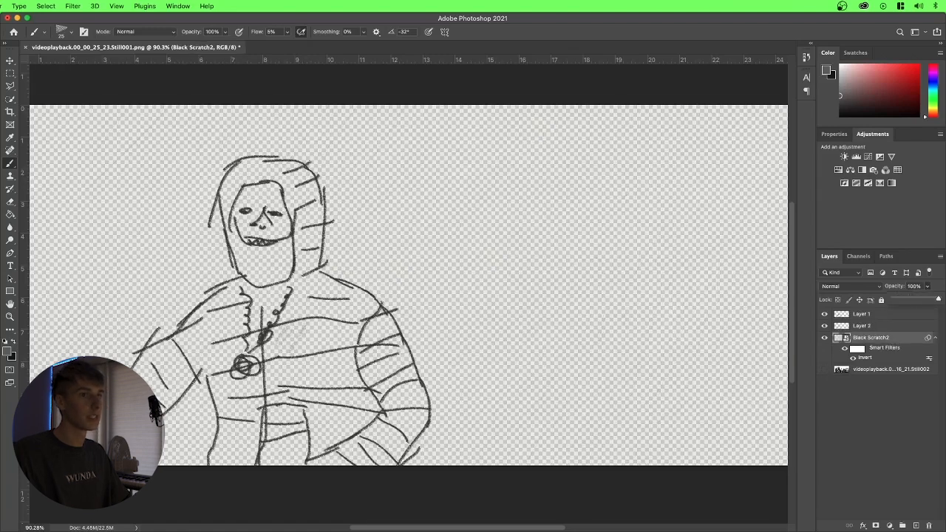
- Shade the drawn man's jacket, sleeves, neck covering and hood on Layer 2 with soft grey charcoal strokes
{"action": "left_click", "coordinate": [295, 343]}
{"action": "left_click", "coordinate": [439, 221]}
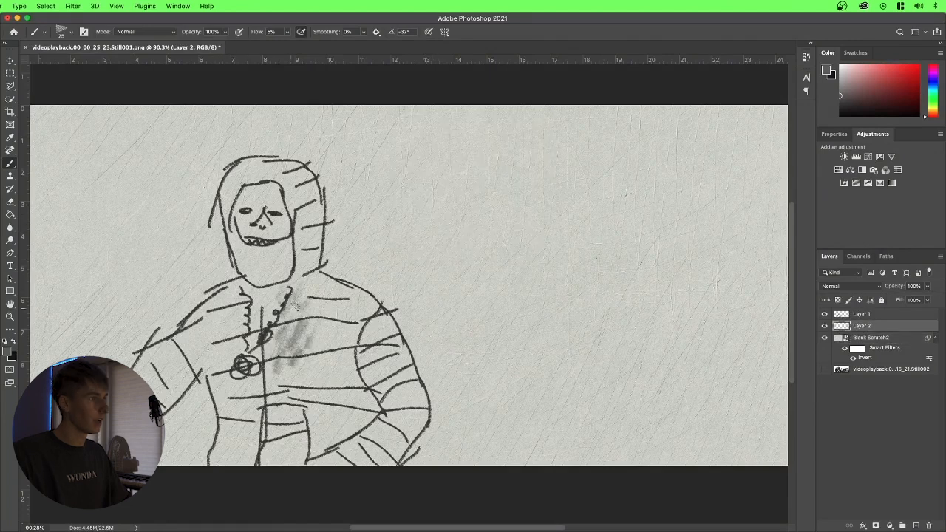
{"action": "left_click_drag", "start_coordinate": [289, 311], "coordinate": [316, 283]}
{"action": "left_click_drag", "start_coordinate": [209, 320], "coordinate": [261, 305]}
{"action": "mouse_move", "coordinate": [164, 363]}
{"action": "left_mouse_down"}
{"action": "mouse_move", "coordinate": [185, 347]}
{"action": "mouse_move", "coordinate": [153, 389]}
{"action": "left_mouse_up"}
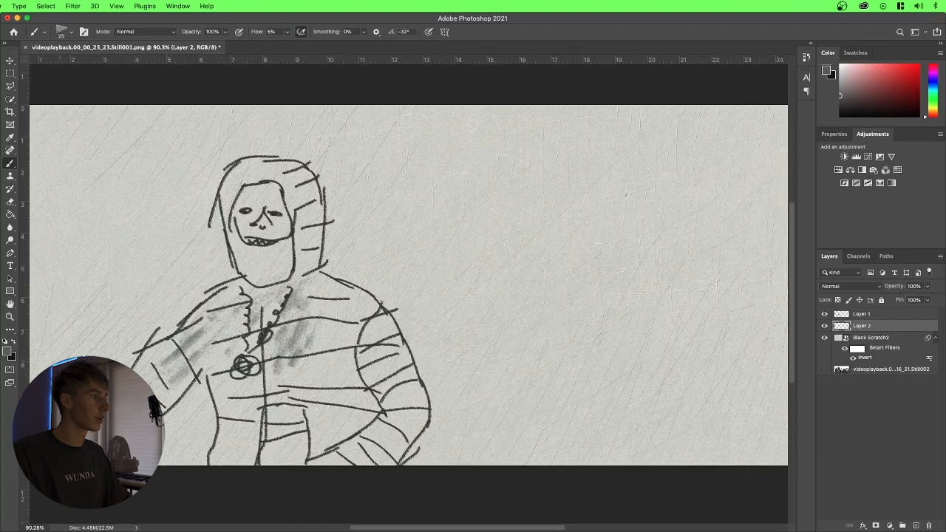
{"action": "left_click_drag", "start_coordinate": [152, 362], "coordinate": [138, 380]}
{"action": "mouse_move", "coordinate": [204, 362]}
{"action": "left_mouse_down"}
{"action": "mouse_move", "coordinate": [161, 393]}
{"action": "mouse_move", "coordinate": [179, 392]}
{"action": "left_mouse_up"}
{"action": "mouse_move", "coordinate": [233, 420]}
{"action": "left_mouse_down"}
{"action": "mouse_move", "coordinate": [215, 461]}
{"action": "mouse_move", "coordinate": [244, 462]}
{"action": "left_mouse_up"}
{"action": "left_click_drag", "start_coordinate": [269, 420], "coordinate": [258, 460]}
{"action": "mouse_move", "coordinate": [283, 425]}
{"action": "left_mouse_down"}
{"action": "mouse_move", "coordinate": [272, 459]}
{"action": "mouse_move", "coordinate": [280, 460]}
{"action": "left_mouse_up"}
{"action": "left_click_drag", "start_coordinate": [332, 435], "coordinate": [308, 447]}
{"action": "left_click_drag", "start_coordinate": [296, 399], "coordinate": [258, 418]}
{"action": "left_click_drag", "start_coordinate": [310, 377], "coordinate": [281, 403]}
{"action": "left_click_drag", "start_coordinate": [337, 354], "coordinate": [325, 380]}
{"action": "left_click_drag", "start_coordinate": [310, 219], "coordinate": [296, 297]}
{"action": "mouse_move", "coordinate": [315, 248]}
{"action": "left_mouse_down"}
{"action": "mouse_move", "coordinate": [296, 201]}
{"action": "mouse_move", "coordinate": [310, 162]}
{"action": "mouse_move", "coordinate": [288, 139]}
{"action": "left_mouse_up"}
{"action": "mouse_move", "coordinate": [254, 167]}
{"action": "left_mouse_down"}
{"action": "mouse_move", "coordinate": [293, 156]}
{"action": "mouse_move", "coordinate": [264, 156]}
{"action": "mouse_move", "coordinate": [239, 169]}
{"action": "mouse_move", "coordinate": [250, 176]}
{"action": "mouse_move", "coordinate": [224, 161]}
{"action": "mouse_move", "coordinate": [263, 163]}
{"action": "mouse_move", "coordinate": [289, 194]}
{"action": "mouse_move", "coordinate": [248, 282]}
{"action": "left_mouse_up"}
{"action": "left_click_drag", "start_coordinate": [249, 242], "coordinate": [248, 264]}
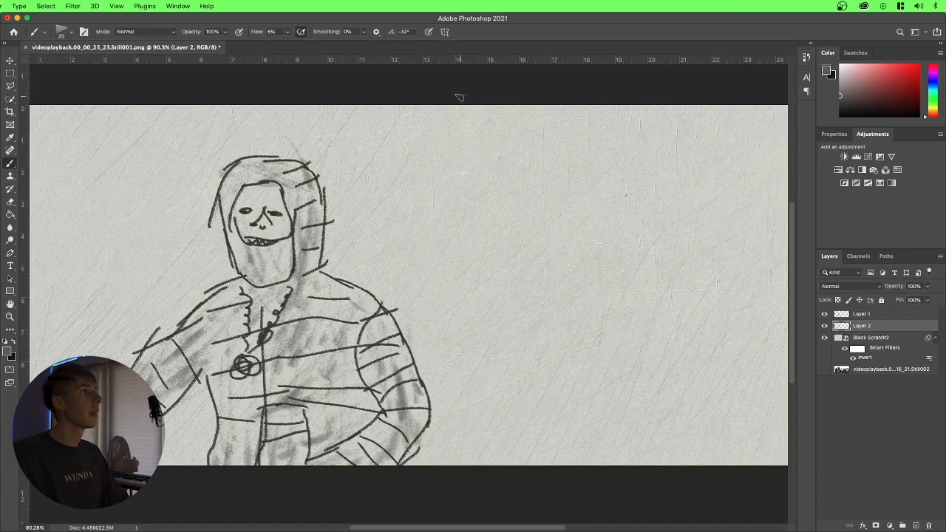
- Add a Photo Filter adjustment with a custom dark brown colour at 100% density, and place Layer 1 beneath it
{"action": "left_click", "coordinate": [873, 171]}
{"action": "left_click", "coordinate": [855, 181]}
{"action": "left_click_drag", "start_coordinate": [274, 326], "coordinate": [305, 338]}
{"action": "left_click", "coordinate": [485, 237]}
{"action": "left_click_drag", "start_coordinate": [849, 208], "coordinate": [929, 208]}
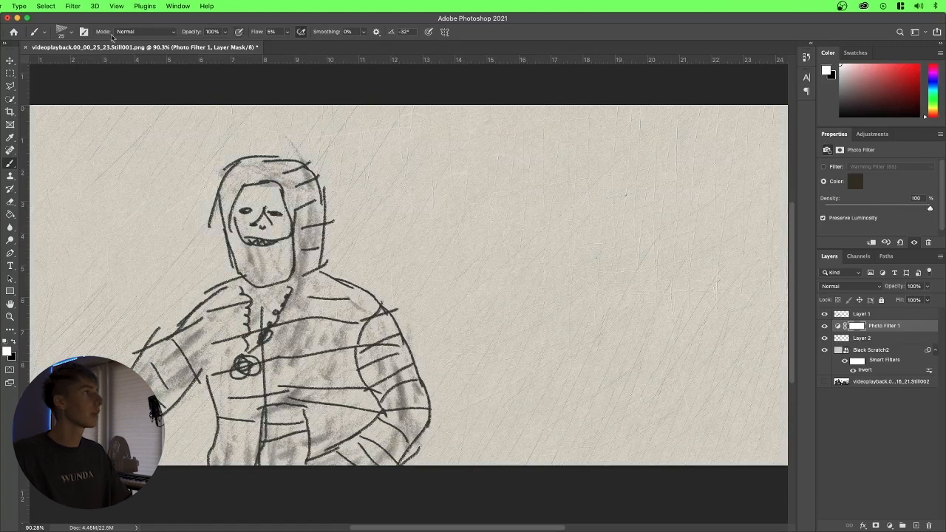
{"action": "left_click_drag", "start_coordinate": [872, 318], "coordinate": [874, 333]}
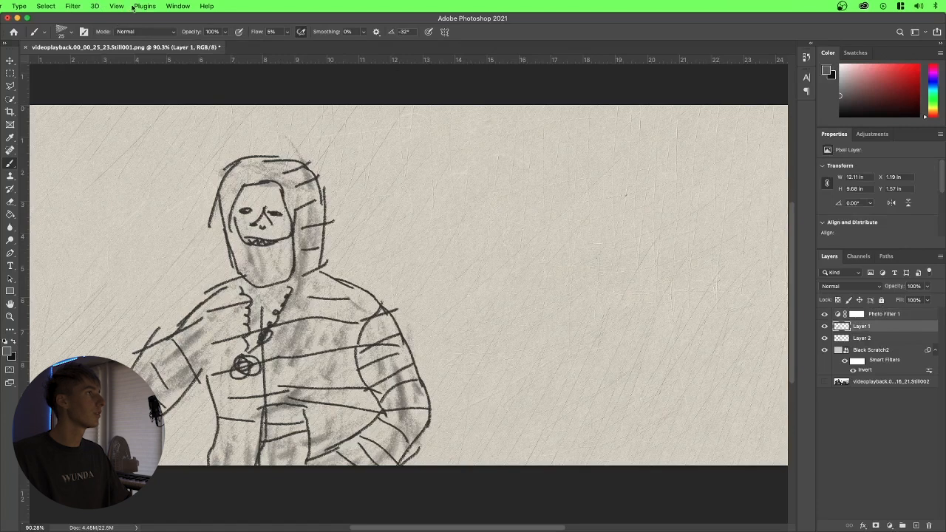
- Apply Add Noise to Layer 1 with a 16.57% amount, Uniform distribution and Monochromatic enabled
{"action": "left_click", "coordinate": [71, 5]}
{"action": "mouse_move", "coordinate": [85, 158]}
{"action": "left_click", "coordinate": [231, 158]}
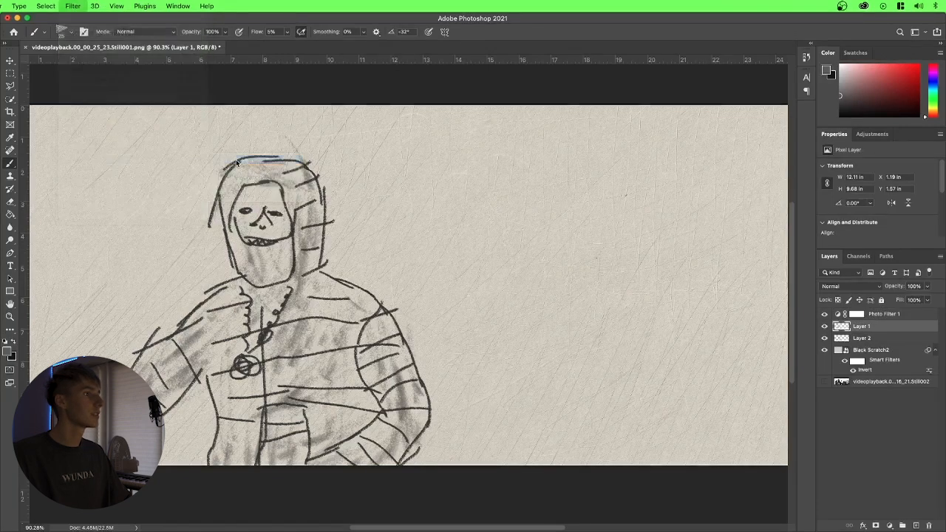
{"action": "left_click_drag", "start_coordinate": [404, 262], "coordinate": [406, 262]}
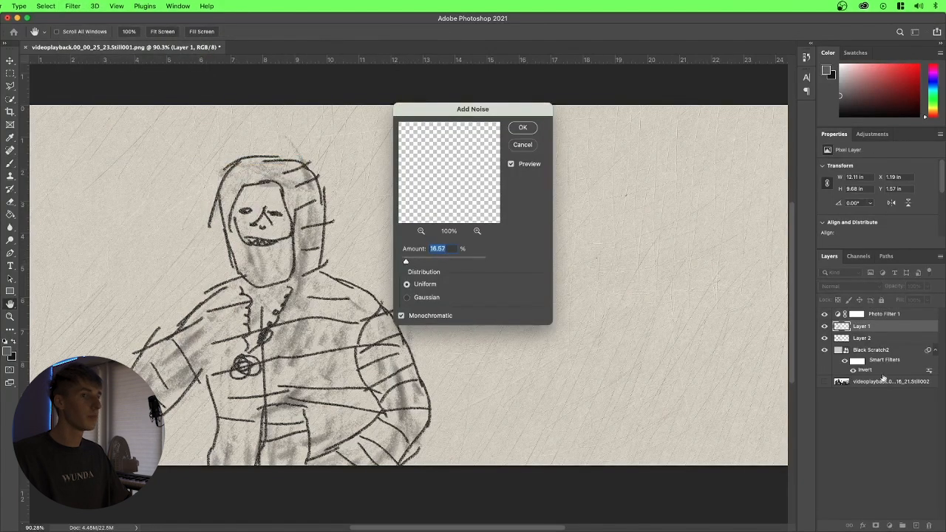
{"action": "left_click", "coordinate": [522, 128]}
- Soften the line drawing on Layer 1 with a Gaussian Blur of about 0.4 pixels
{"action": "left_click", "coordinate": [72, 6]}
{"action": "mouse_move", "coordinate": [83, 133]}
{"action": "left_click", "coordinate": [240, 168]}
{"action": "left_click_drag", "start_coordinate": [354, 345], "coordinate": [325, 347]}
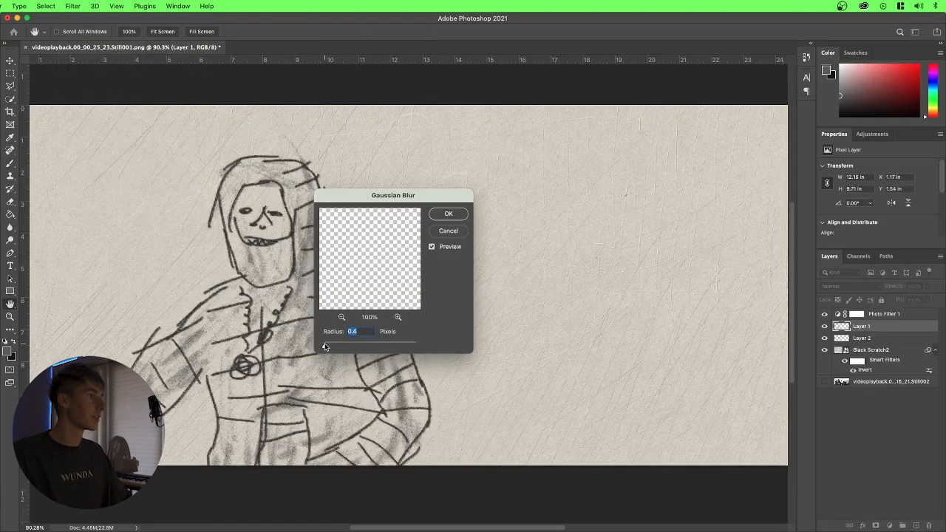
{"action": "left_click", "coordinate": [448, 213]}
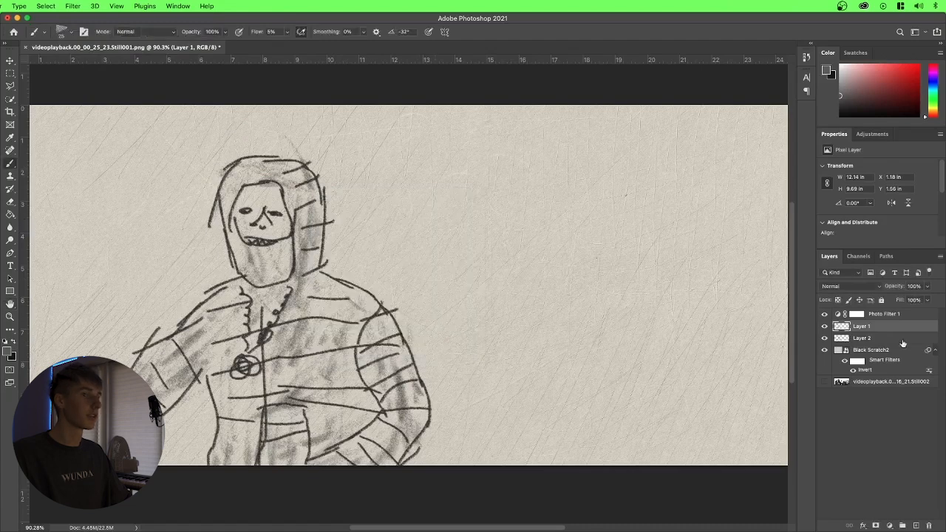
- Select the shading on Layer 2 and apply a Gaussian Blur with a 0.3 pixel radius
{"action": "left_click", "coordinate": [903, 340]}
{"action": "left_click", "coordinate": [73, 6]}
{"action": "mouse_move", "coordinate": [85, 151]}
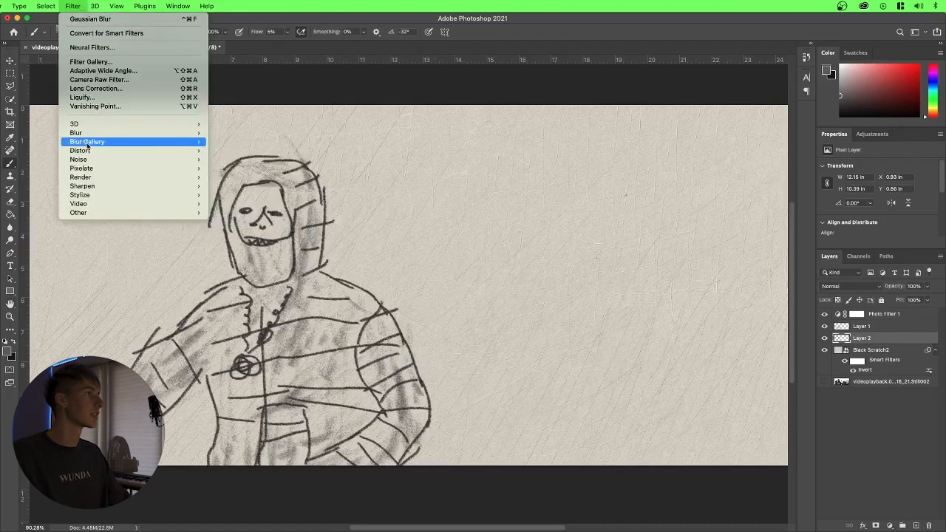
{"action": "mouse_move", "coordinate": [82, 133]}
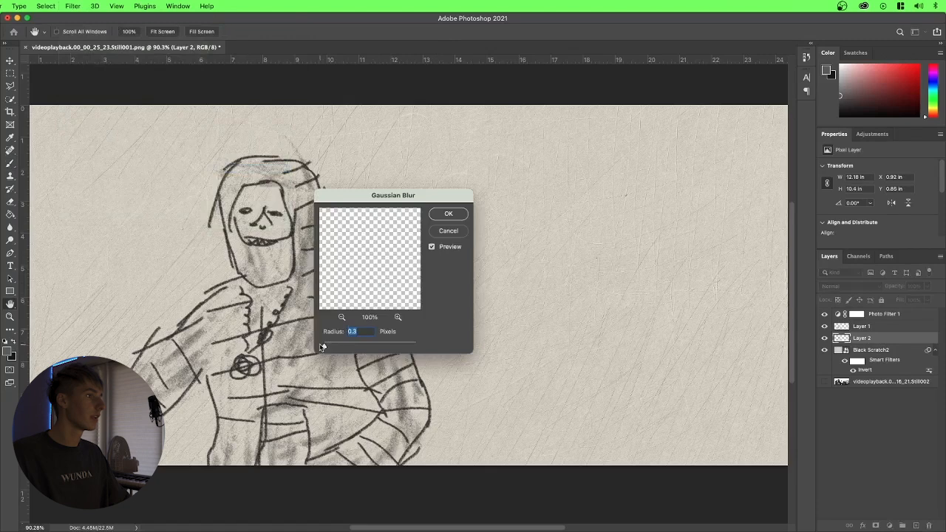
{"action": "key", "text": "Return"}
- Switch to Finder and place Clear Tape 7.png from the Tape collection over the drawn man's neck and hood, rotated -42.46°
{"action": "key", "text": "super+Tab"}
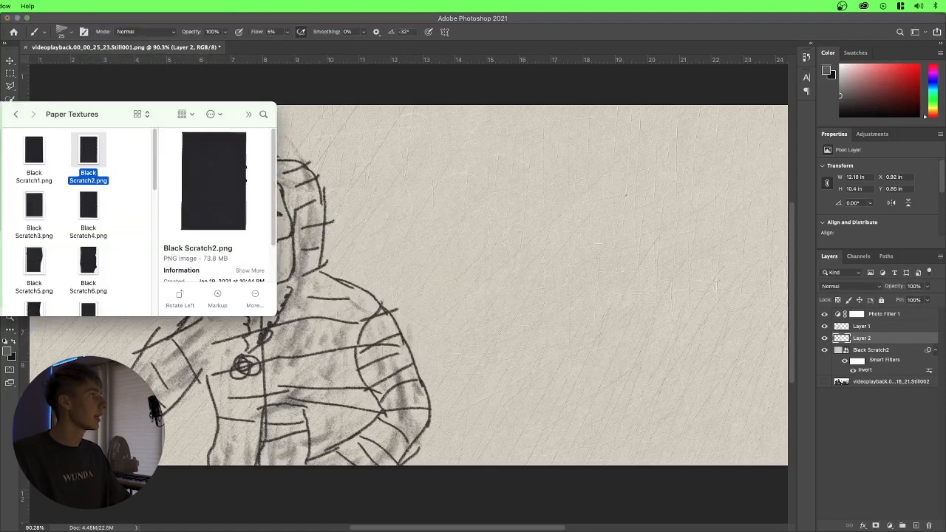
{"action": "left_click", "coordinate": [16, 114]}
{"action": "double_click", "coordinate": [47, 209]}
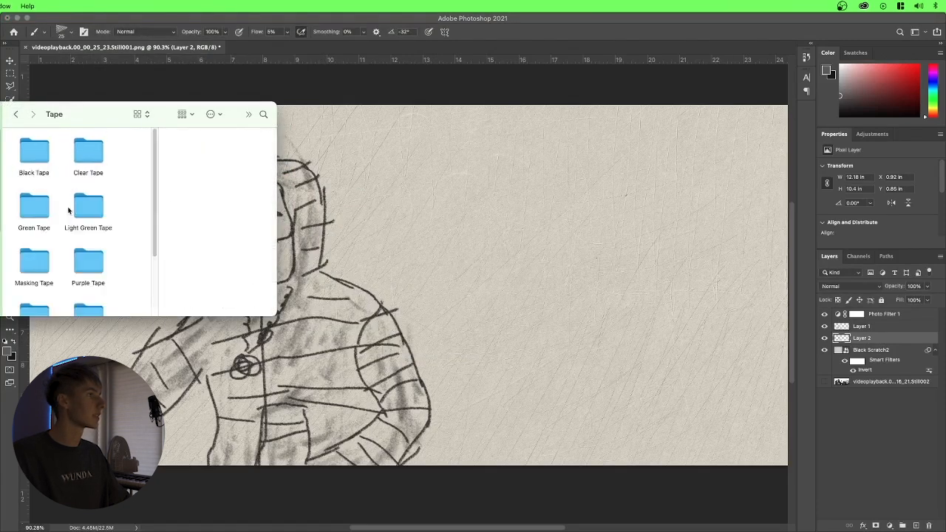
{"action": "double_click", "coordinate": [84, 155]}
{"action": "left_click_drag", "start_coordinate": [22, 185], "coordinate": [181, 198]}
{"action": "left_click", "coordinate": [30, 194]}
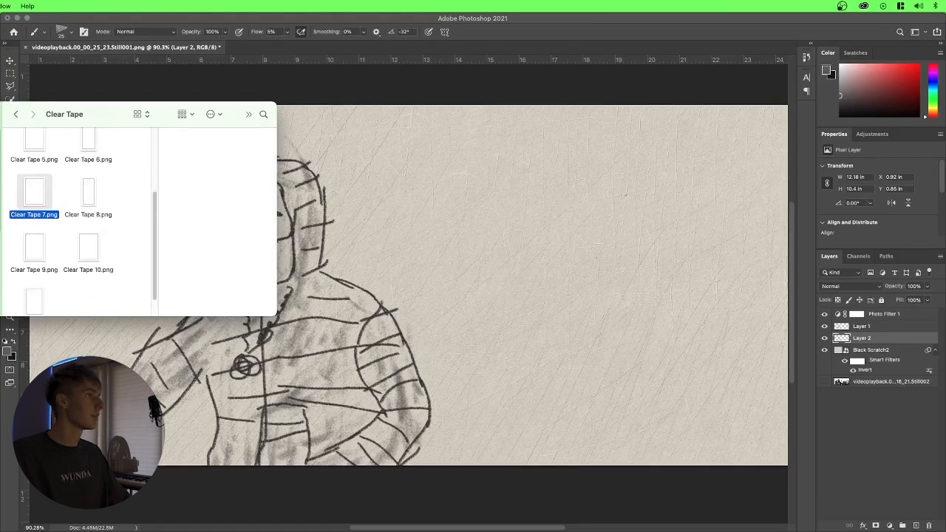
{"action": "left_click_drag", "start_coordinate": [34, 193], "coordinate": [314, 232]}
{"action": "key", "text": "Return"}
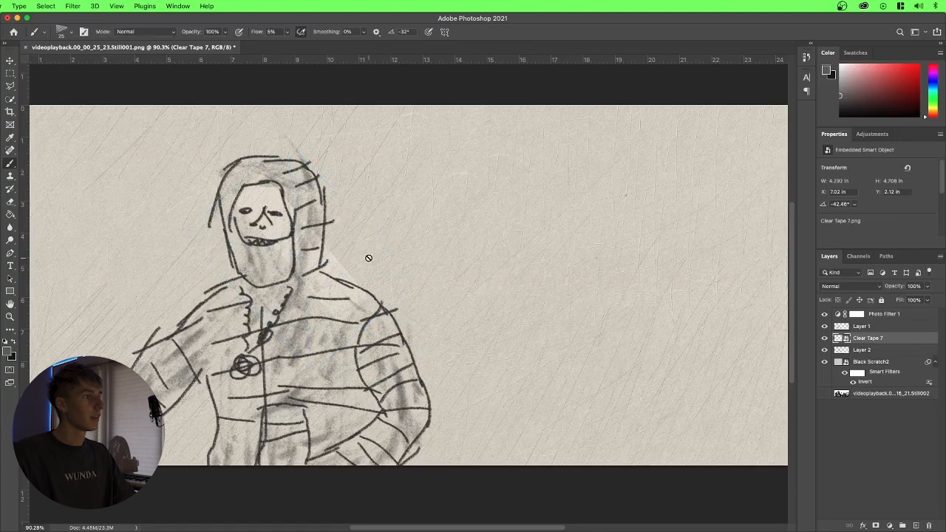
- Switch to Premiere Pro and move the playhead to 00:00:29:13 to view the paper-textured shot
{"action": "key", "text": "ctrl+Up"}
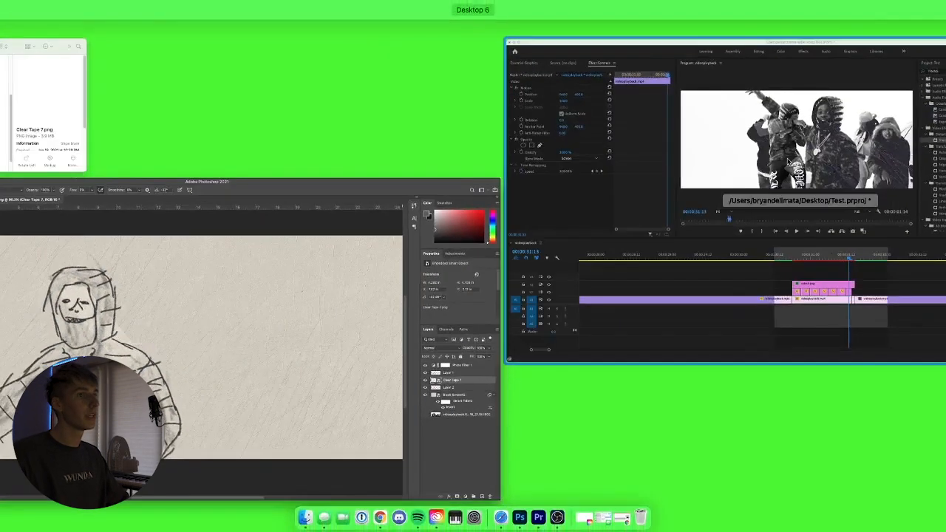
{"action": "left_click", "coordinate": [789, 161]}
{"action": "left_click_drag", "start_coordinate": [244, 359], "coordinate": [322, 359]}
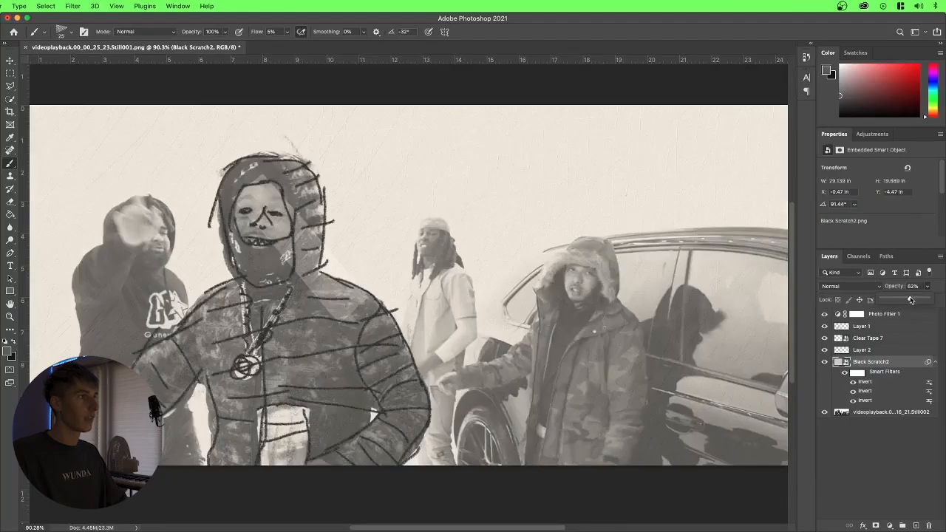
- Set the Black Scratch2 texture's opacity to 87% over the video still, and bring Photoshop back to the front
{"action": "left_click_drag", "start_coordinate": [911, 299], "coordinate": [921, 299]}
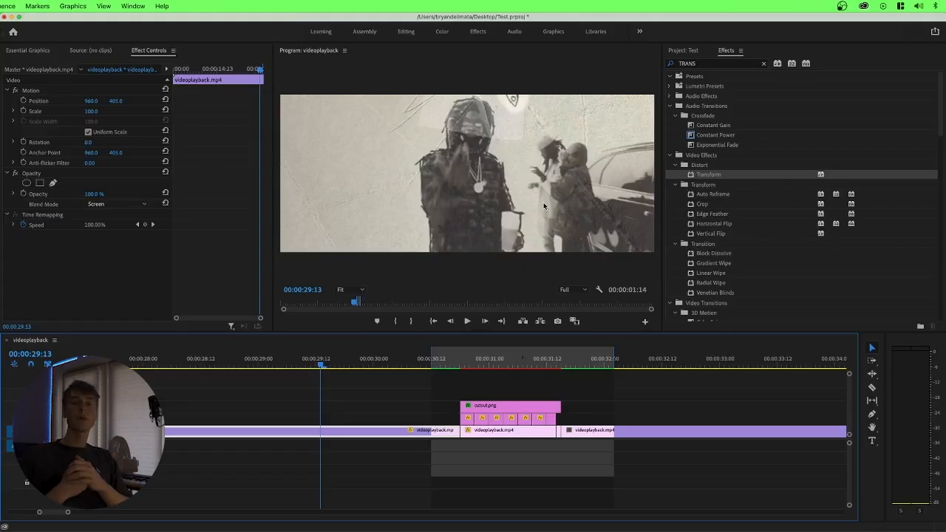
{"action": "key", "text": "ctrl+Up"}
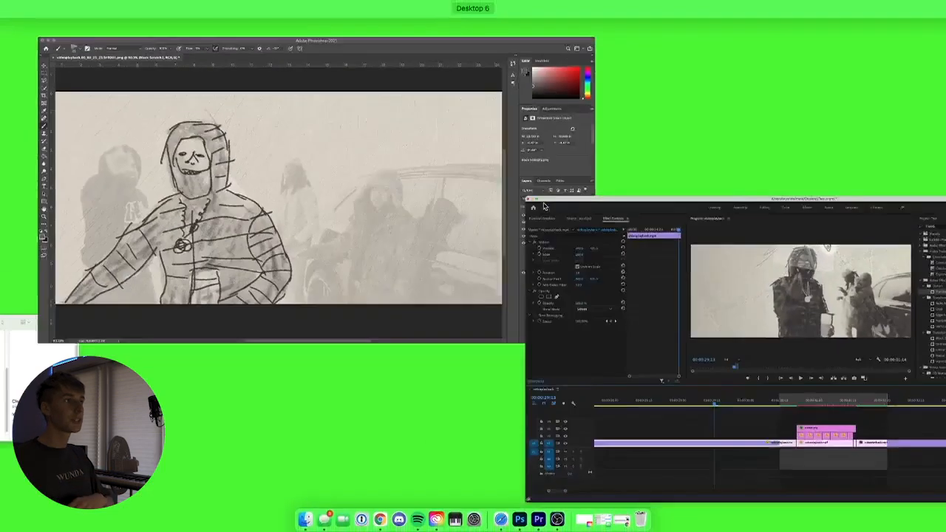
{"action": "left_click", "coordinate": [534, 189]}
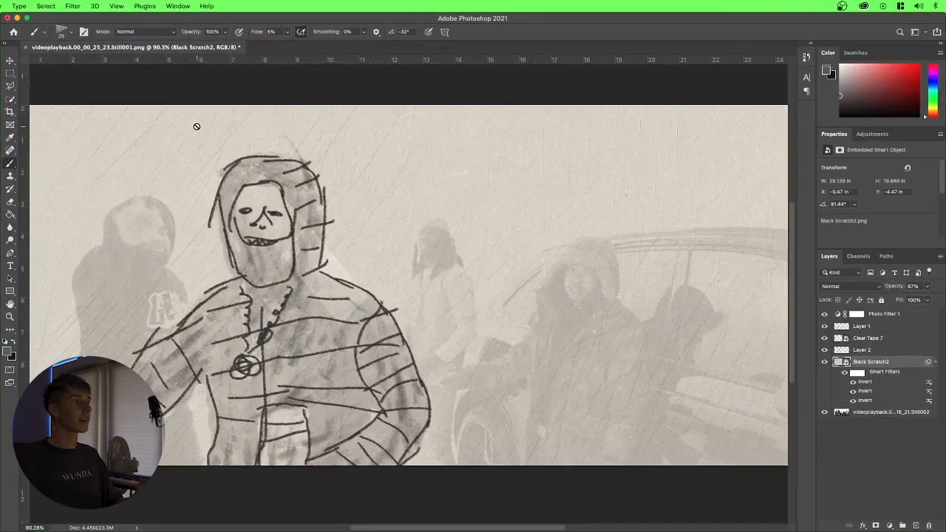